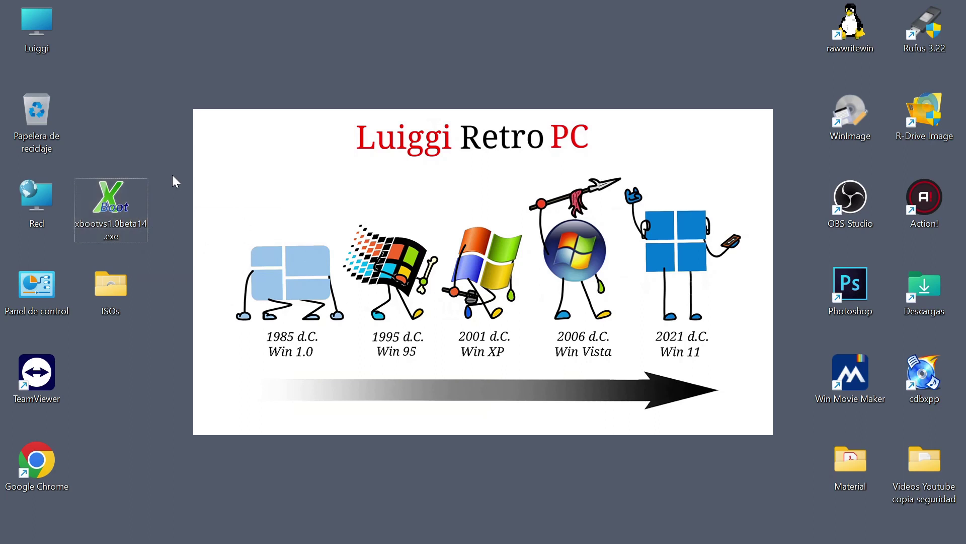
Step: Open Google Chrome and search Google for "xboot"
mouse_move(139, 205)
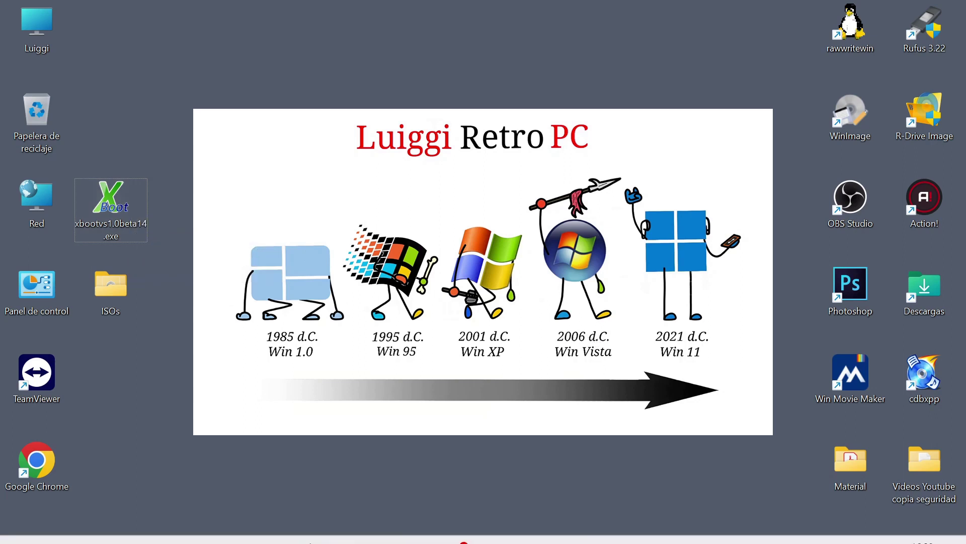
double_click(41, 471)
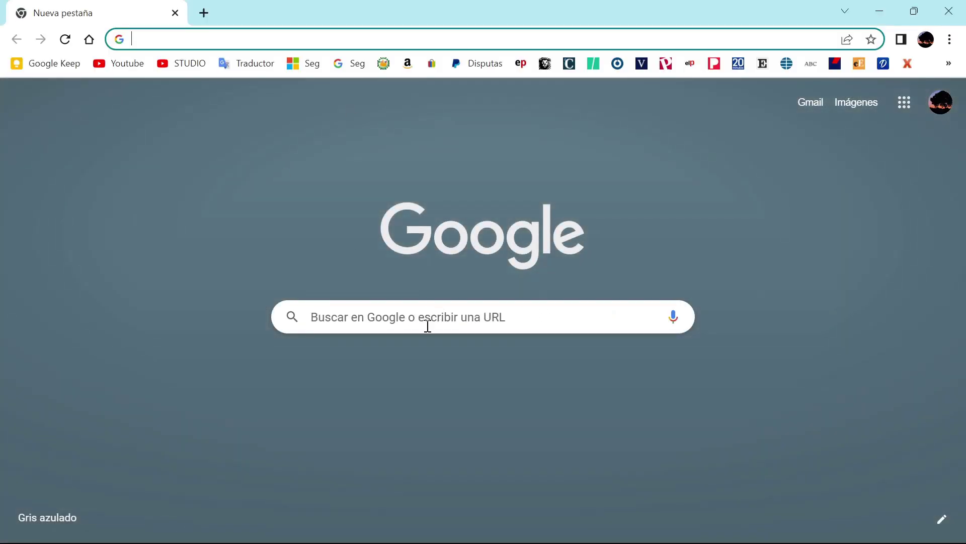
left_click(426, 320)
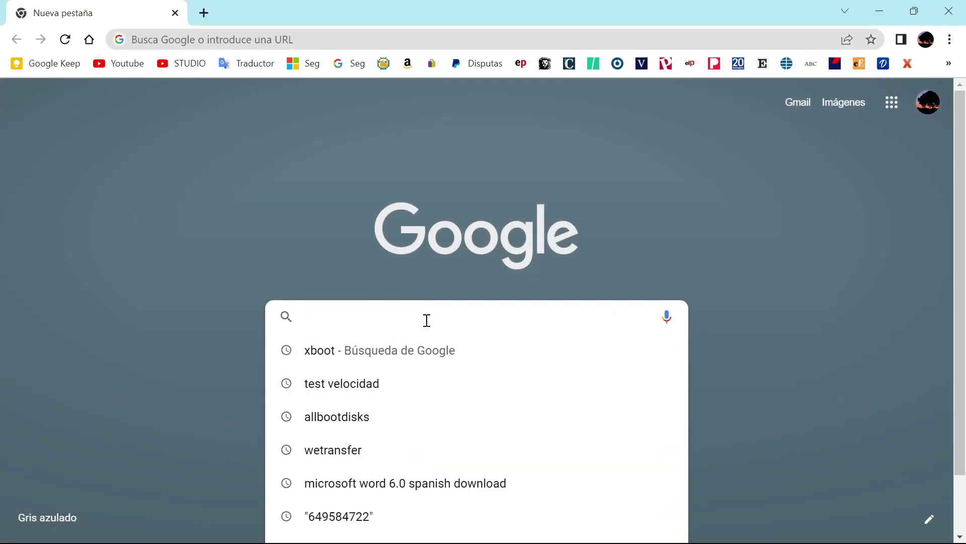
type("xboot")
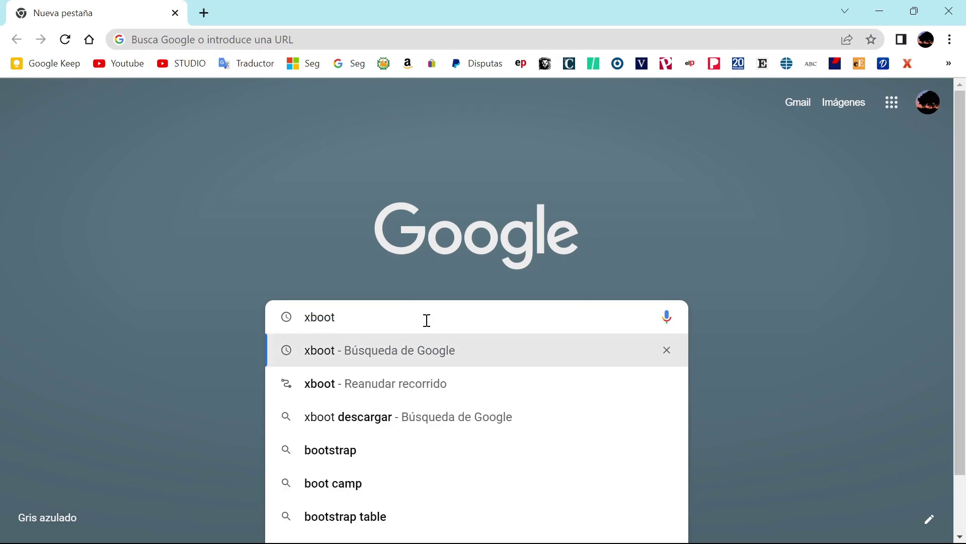
key("Return")
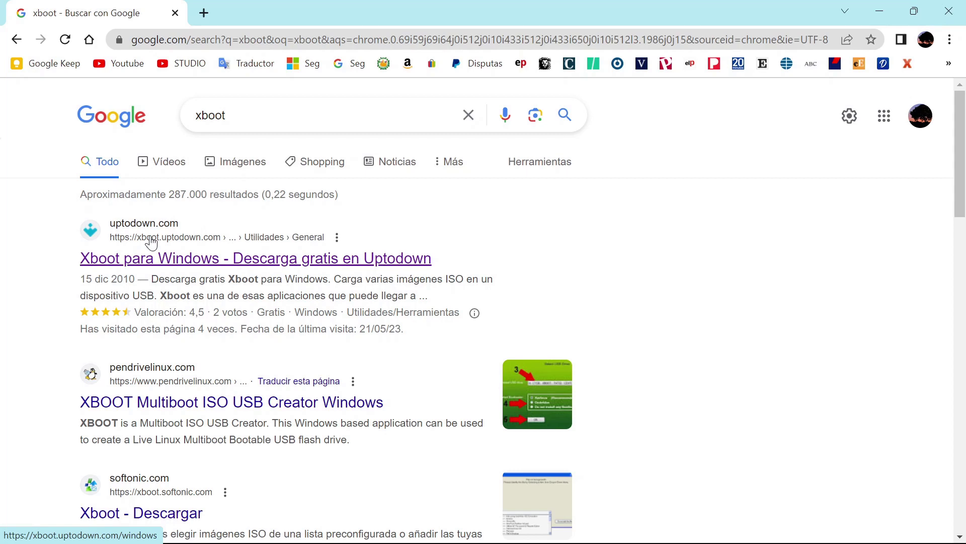
Step: Look through the search results for Xboot download sites and open the Uptodown page "Xboot para Windows"
left_click(152, 496)
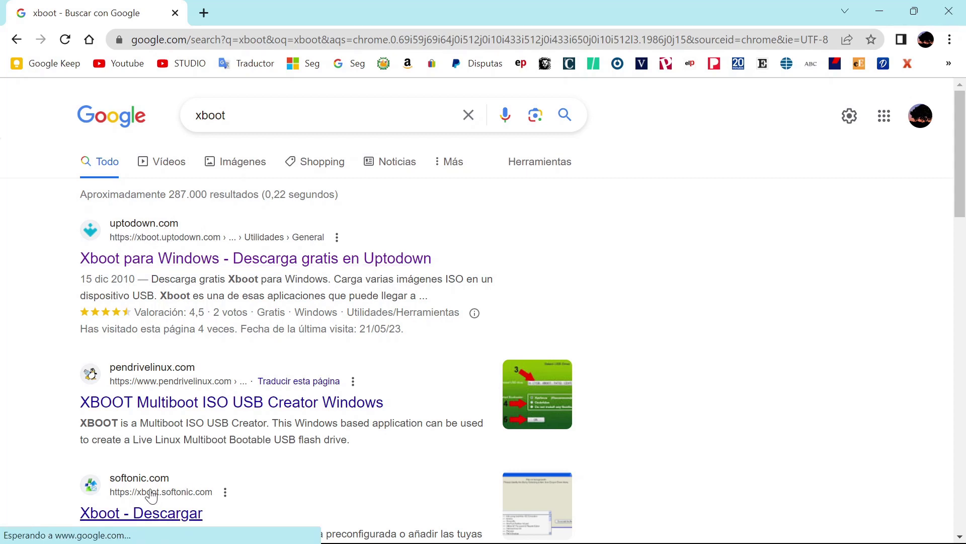
scroll(644, 370, "down", 4)
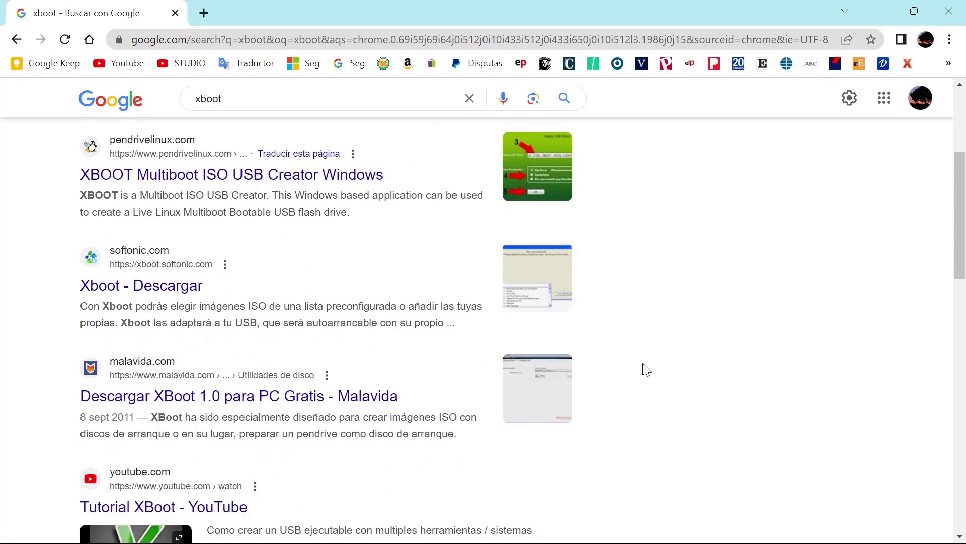
scroll(647, 370, "down", 1)
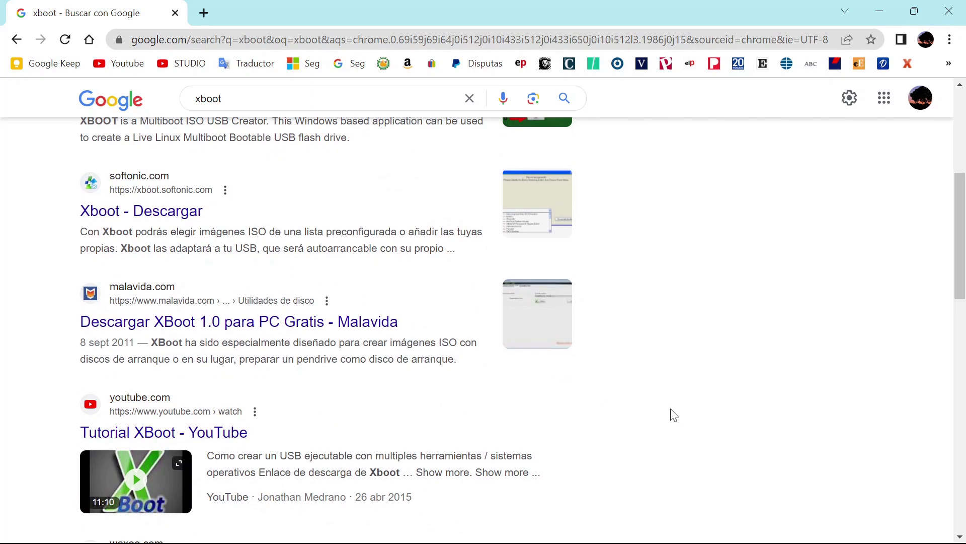
scroll(673, 415, "up", 4)
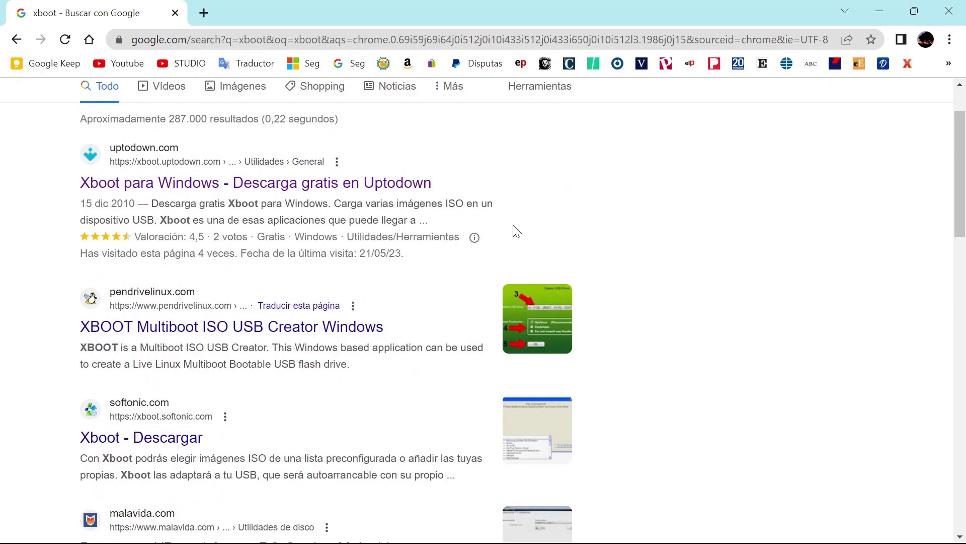
left_click(154, 182)
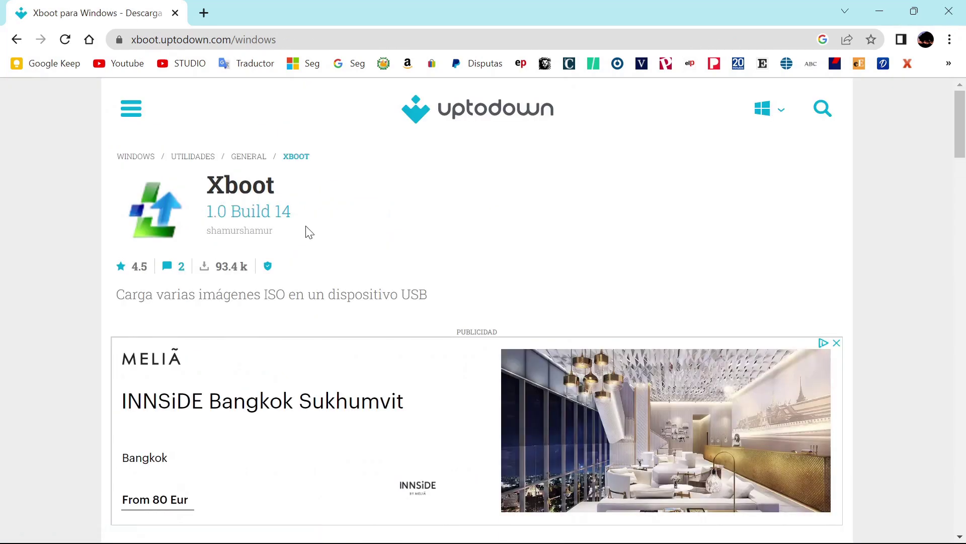
Step: Open the download page for the latest Xboot version, 1.0 Build 14, and start its free download
scroll(343, 238, "down", 6)
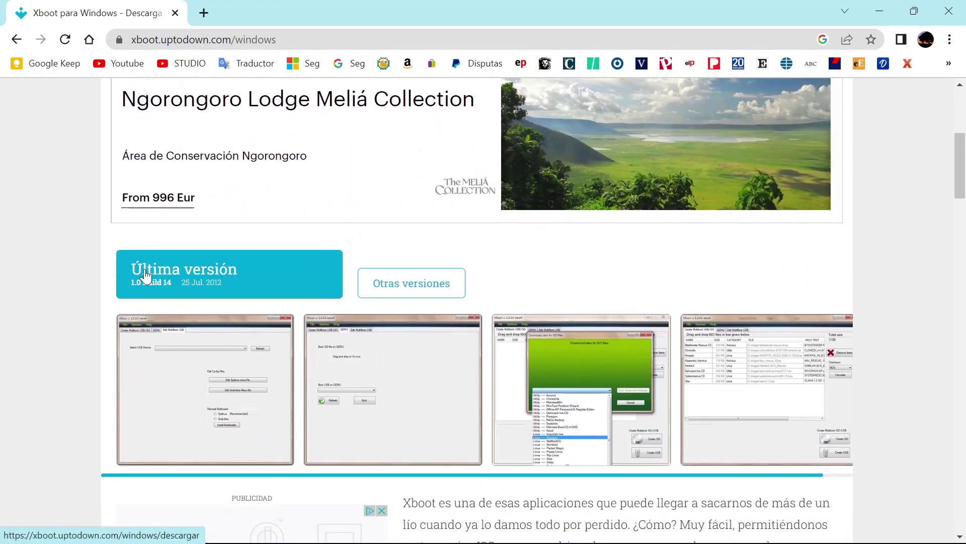
left_click(145, 276)
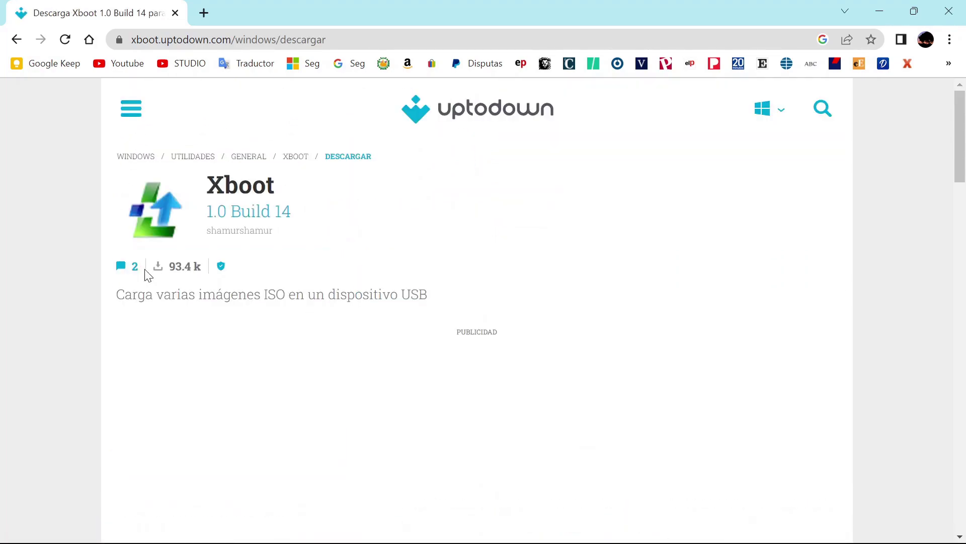
scroll(307, 267, "down", 4)
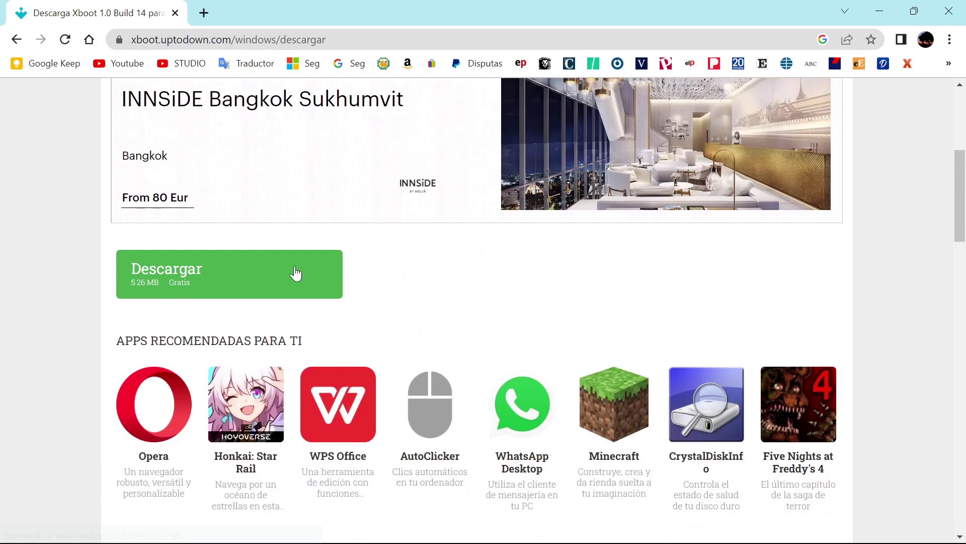
left_click(187, 280)
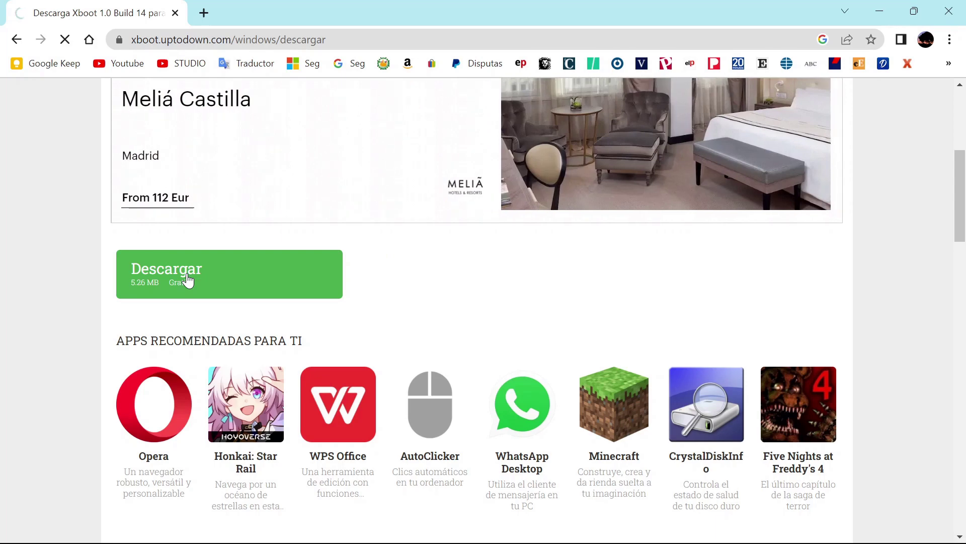
left_click(186, 273)
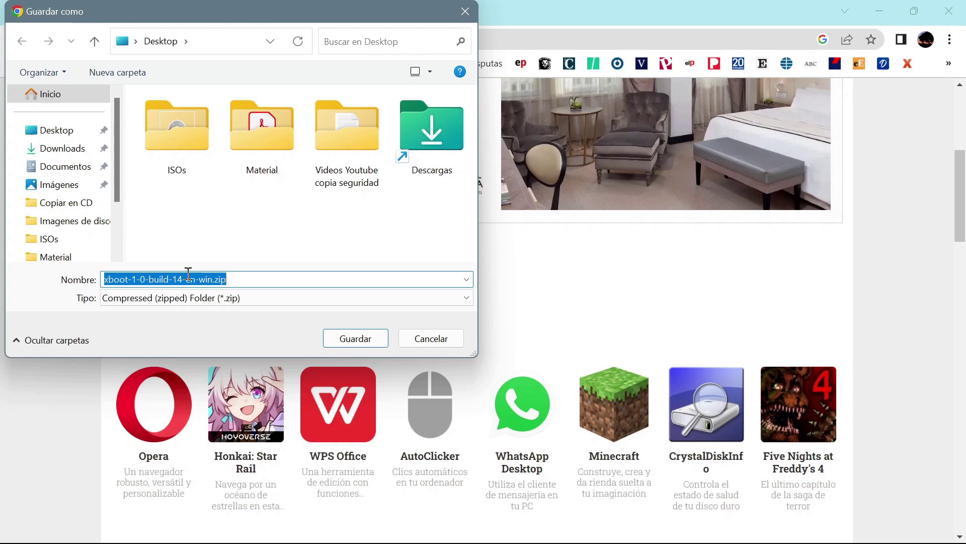
Step: Save xboot-1-0-build-14-en-win.zip to the Desktop folder and close the browser
left_click(63, 130)
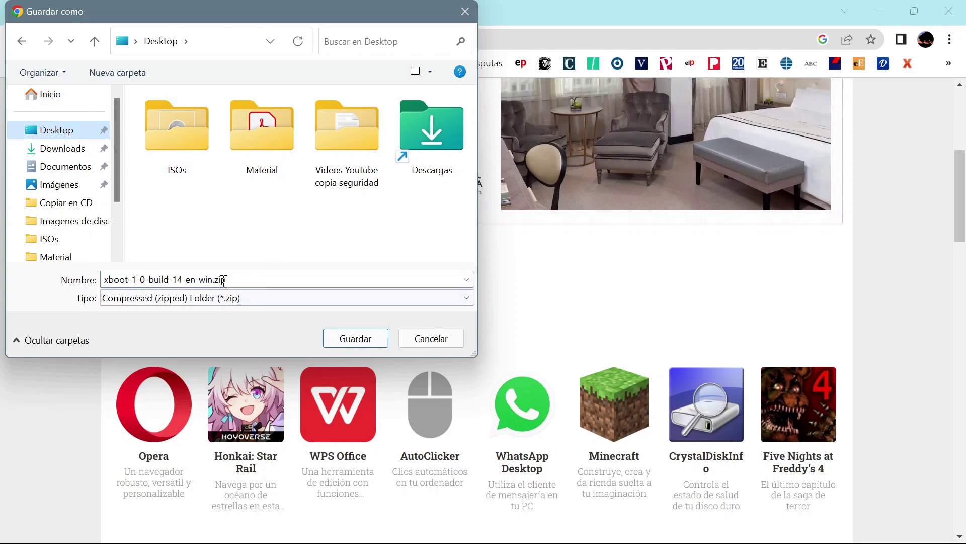
left_click(355, 338)
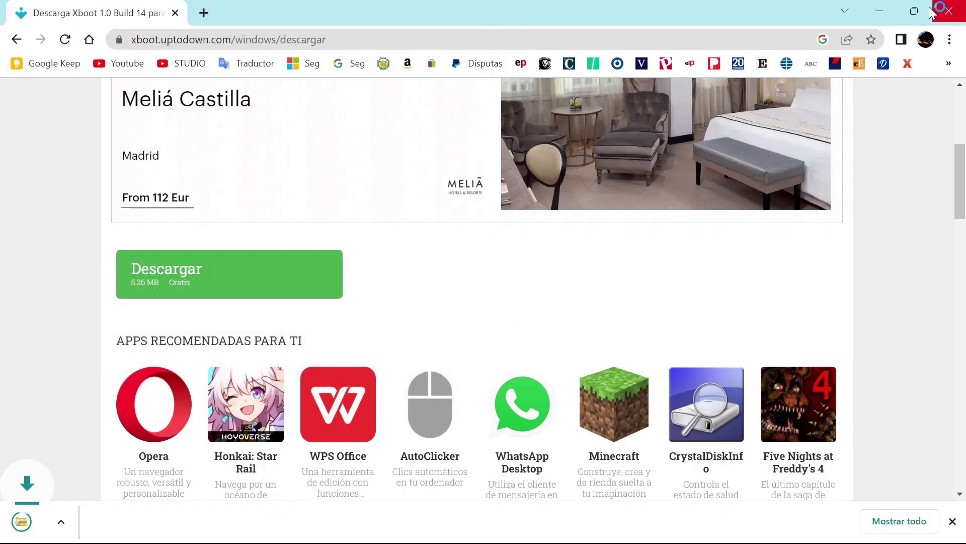
left_click(933, 12)
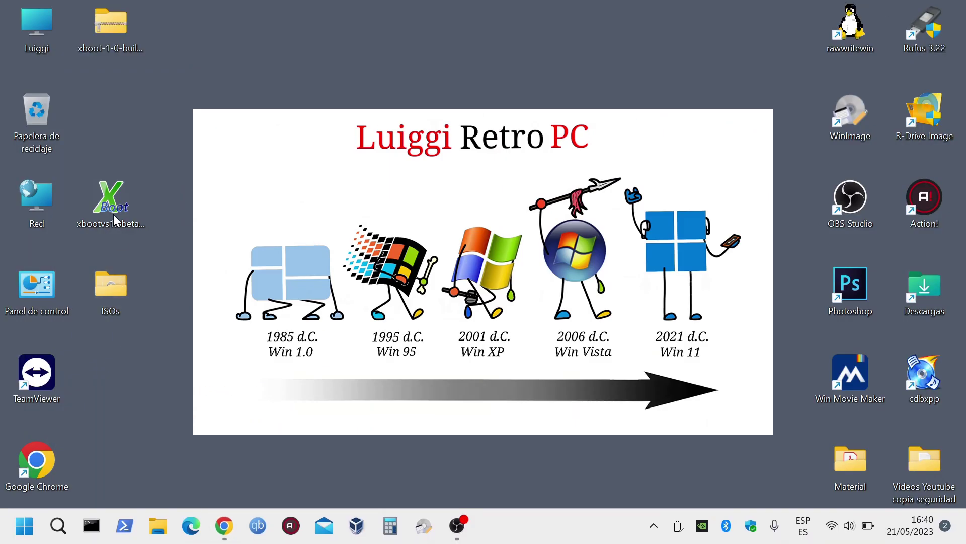
Step: Launch XBoot from the xbootvs1.0beta14.exe file on the desktop
mouse_move(113, 211)
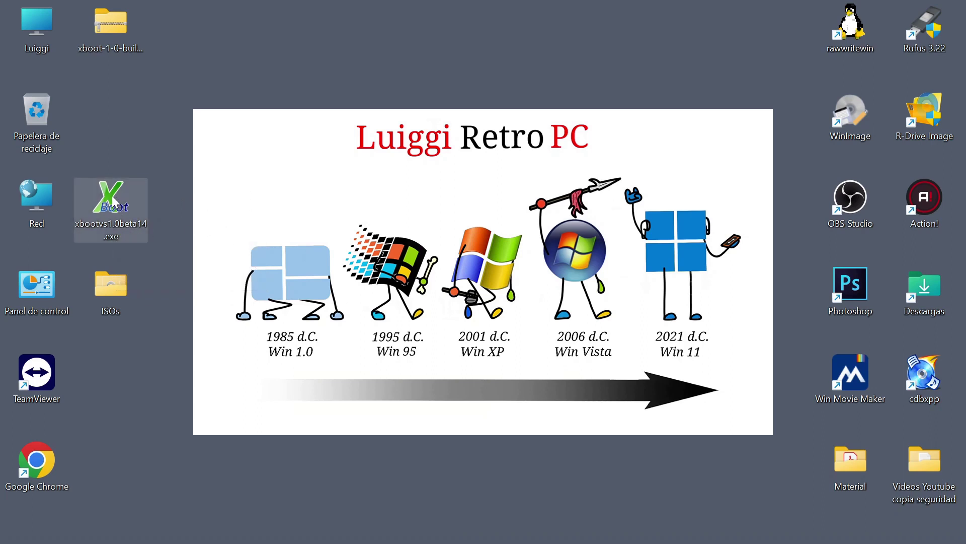
double_click(112, 195)
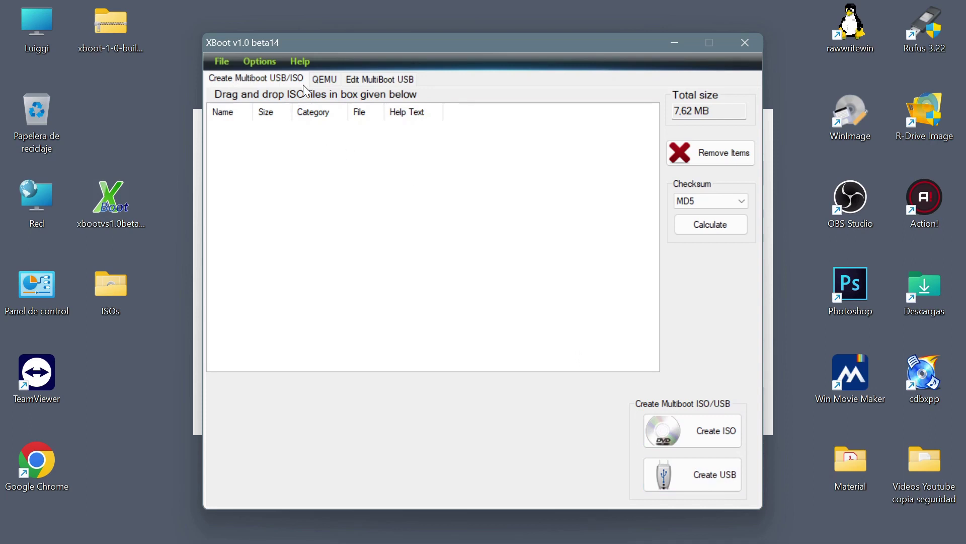
Step: Examine the QEMU and Edit MultiBoot USB sections, including the Syslinux and Grub4dos bootloader options, and return to Create Multiboot USB/ISO
left_click(326, 81)
left_click(376, 81)
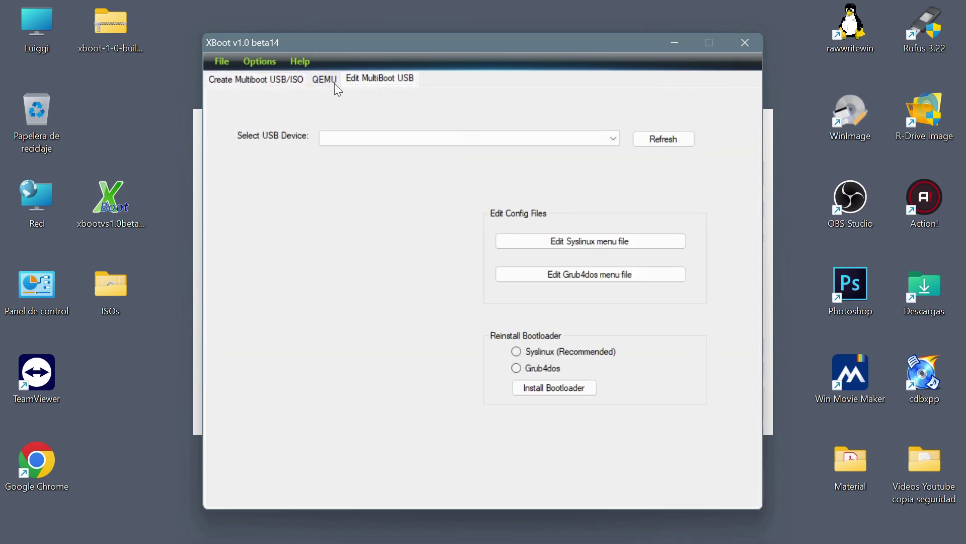
left_click(327, 80)
left_click(277, 80)
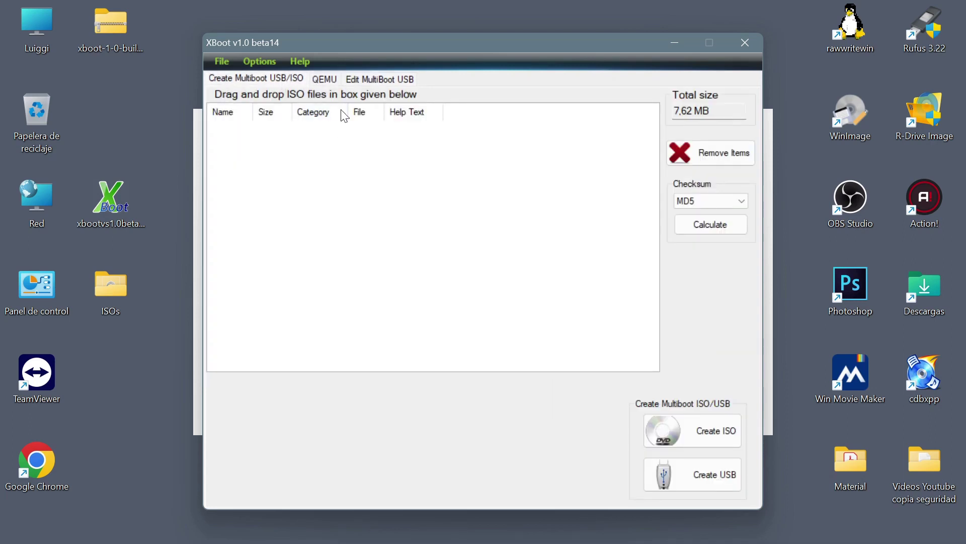
left_click(324, 80)
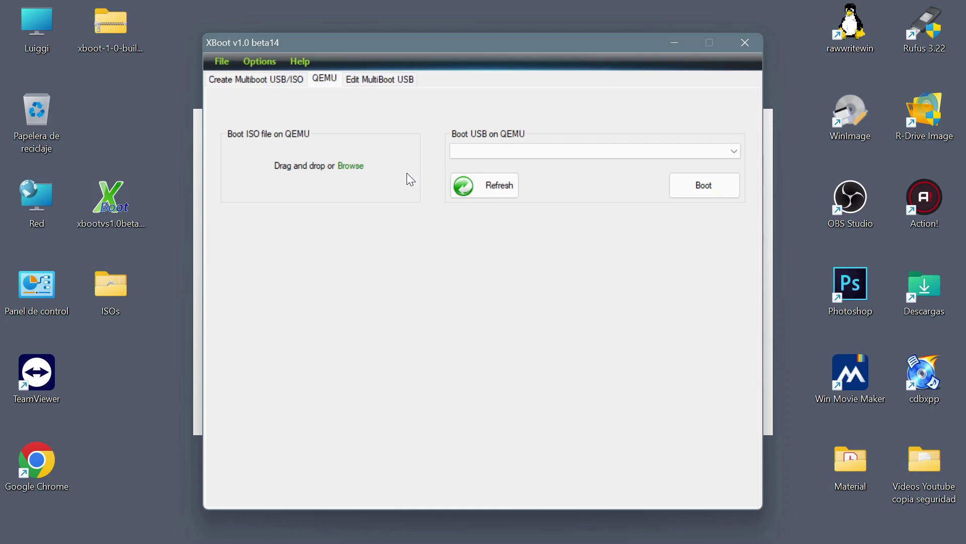
left_click(377, 81)
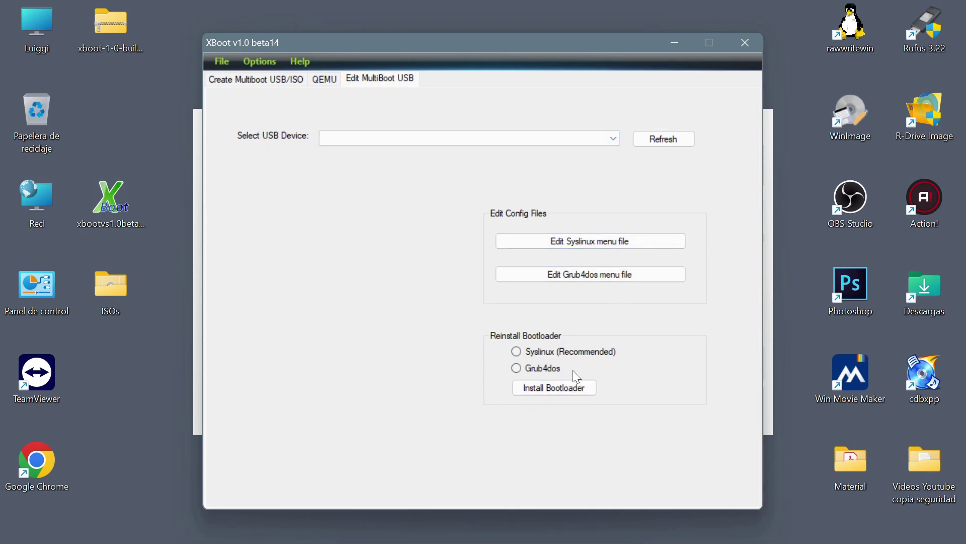
left_click(556, 372)
left_click(550, 352)
left_click(540, 371)
left_click(328, 78)
left_click(284, 78)
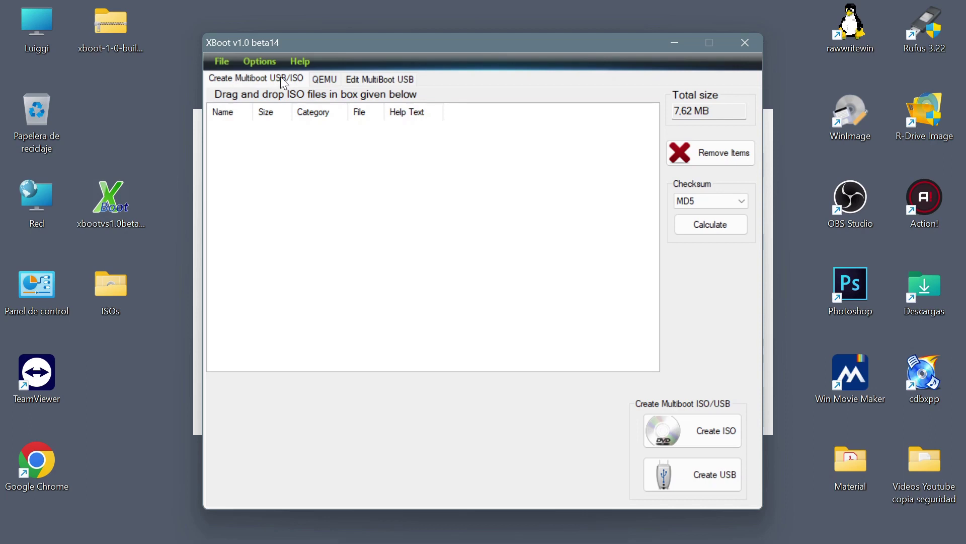
Step: Open the ISOs folder from the desktop, narrow its window and arrange it side by side with the XBoot window
left_click_drag(399, 43, 325, 36)
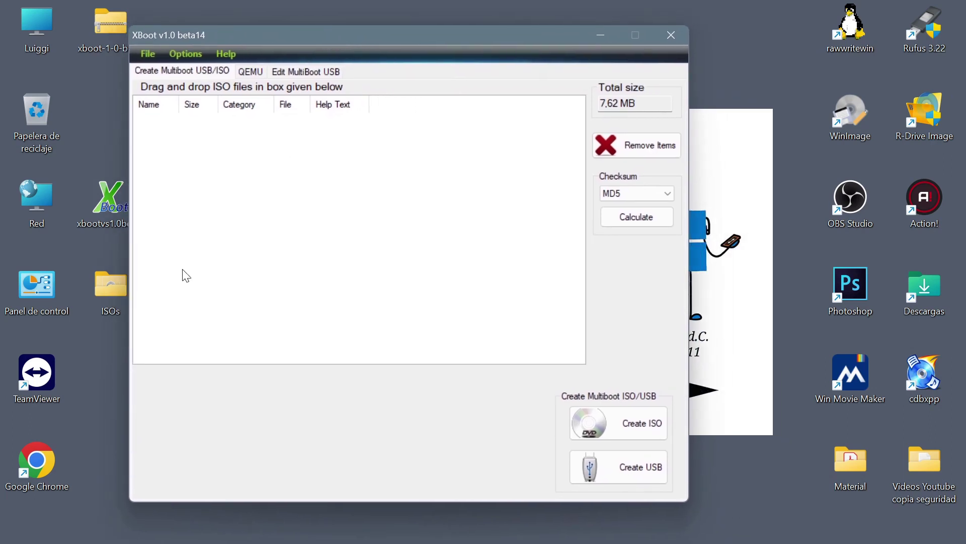
double_click(112, 291)
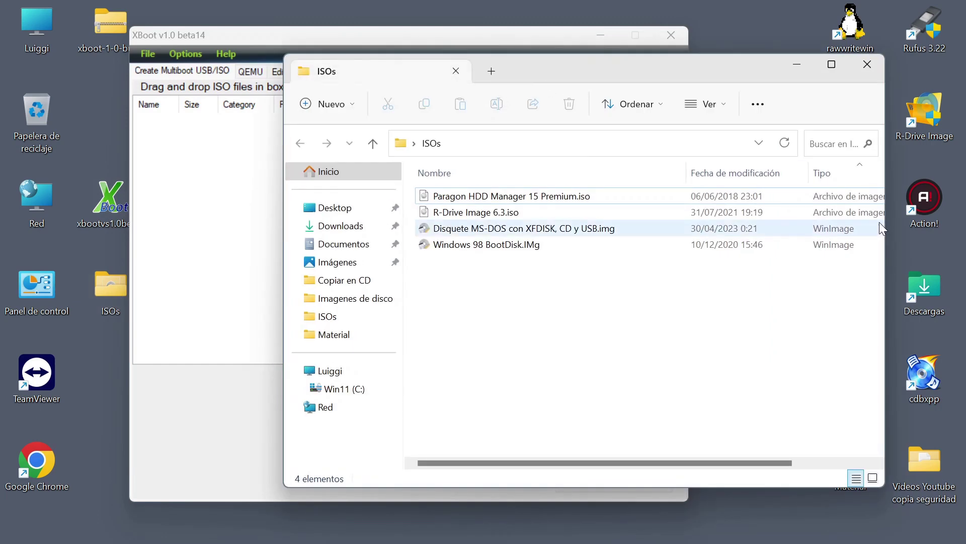
left_click_drag(888, 216, 656, 217)
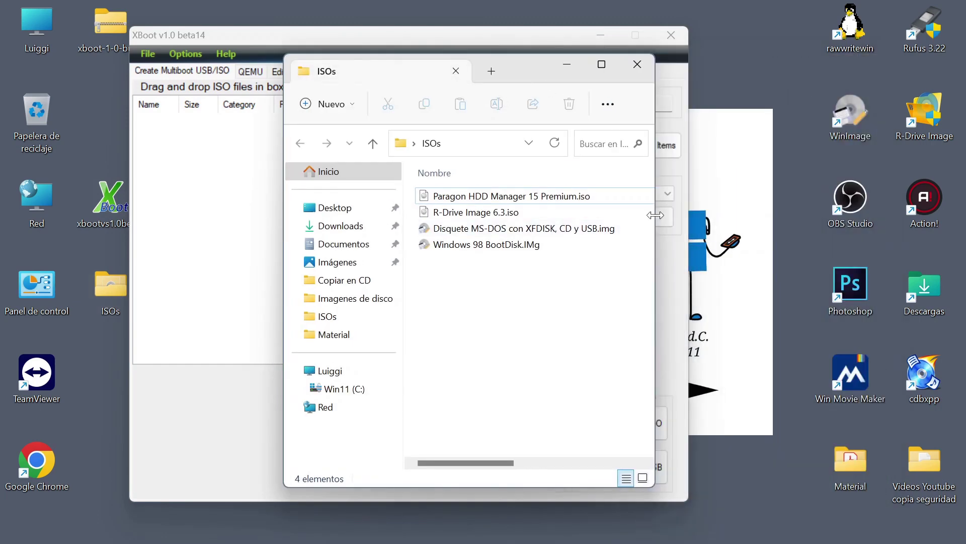
left_click_drag(523, 71, 826, 57)
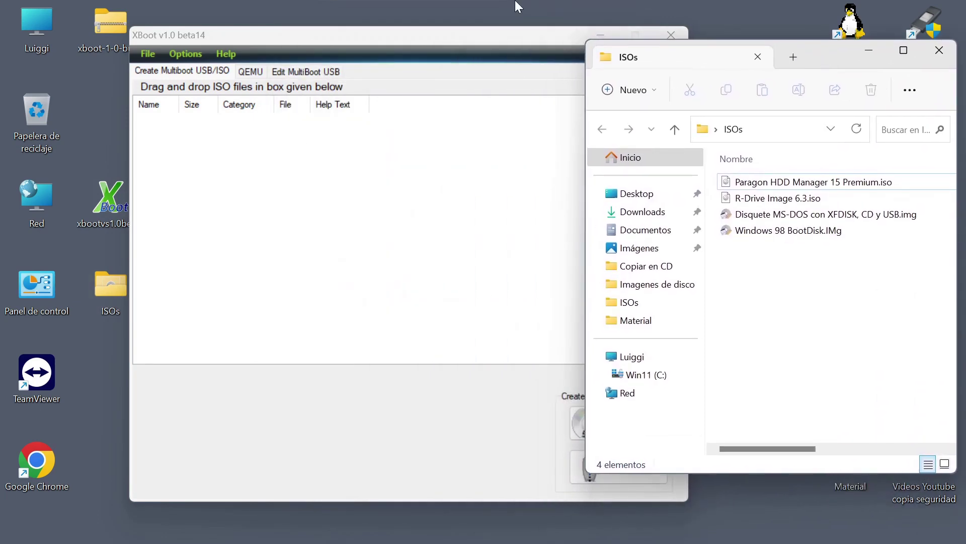
left_click_drag(430, 38, 319, 38)
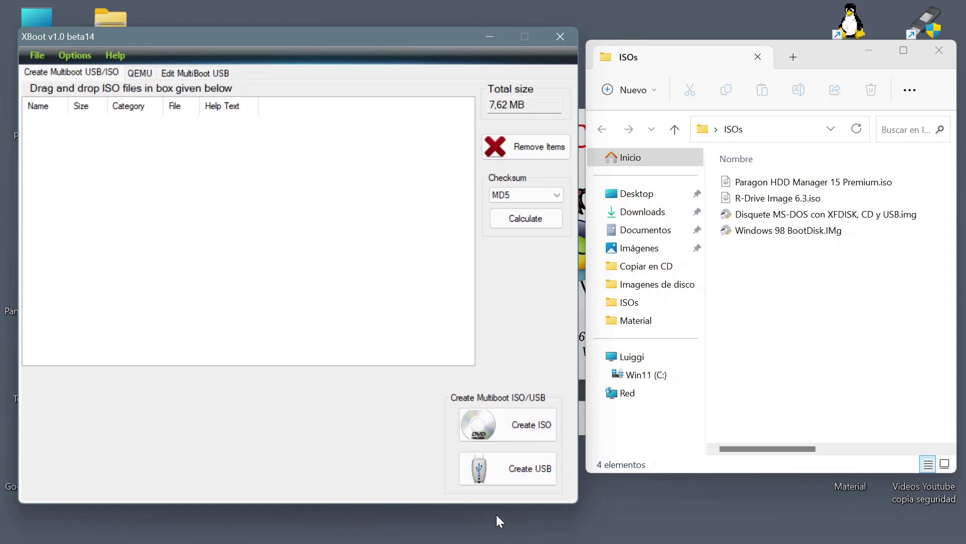
Step: Select Paragon HDD Manager 15 Premium.iso and R-Drive Image 6.3.iso in the ISOs folder, and clear the selection
mouse_move(203, 109)
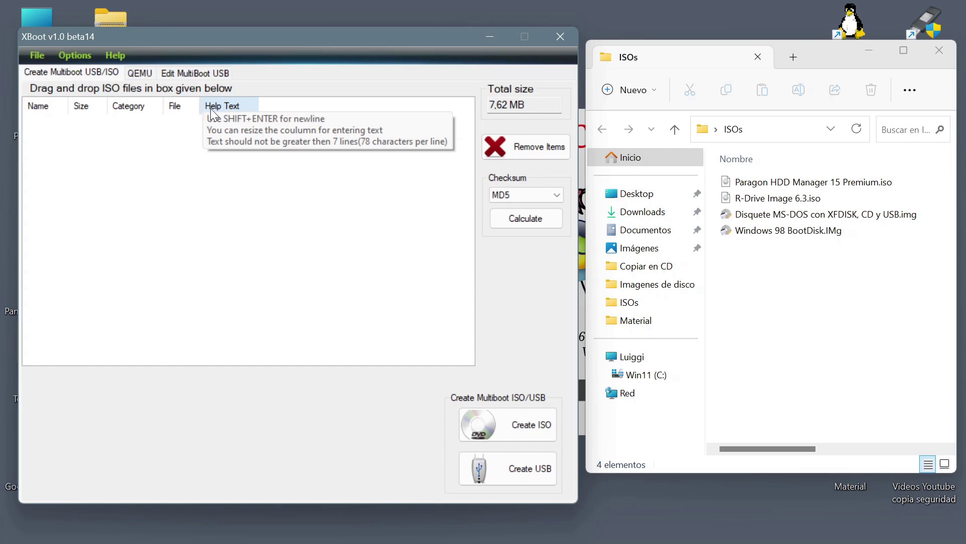
left_click(836, 59)
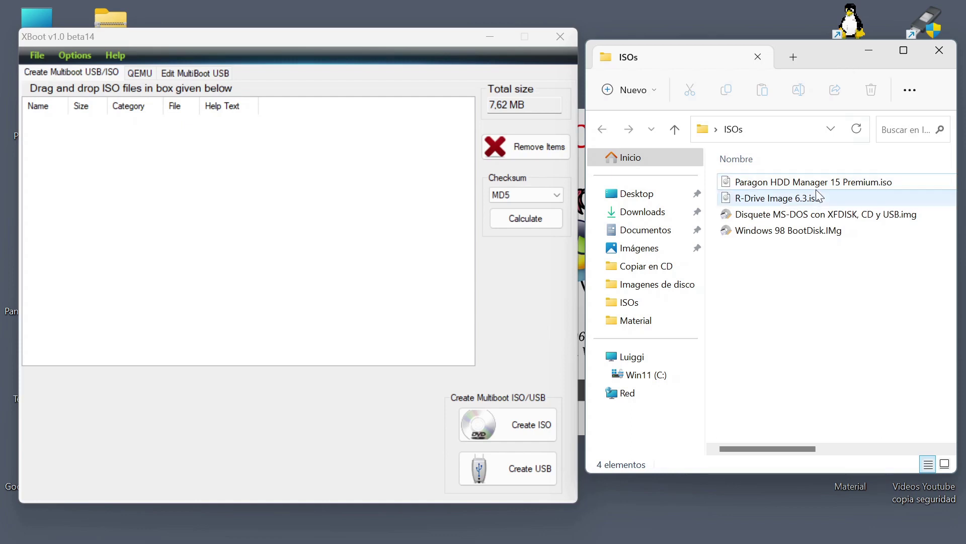
left_click(805, 184)
left_click(804, 200, "shift")
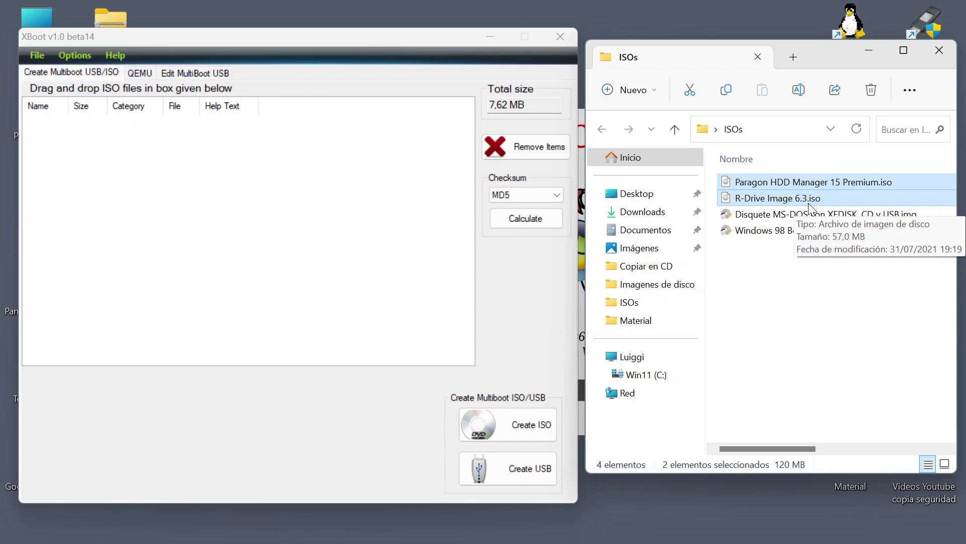
left_click(805, 261)
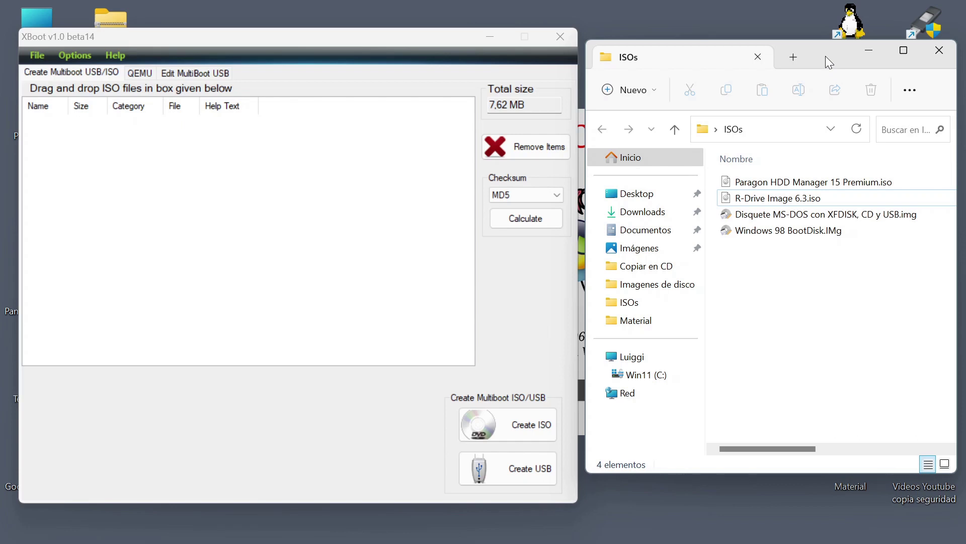
left_click_drag(825, 56, 705, 72)
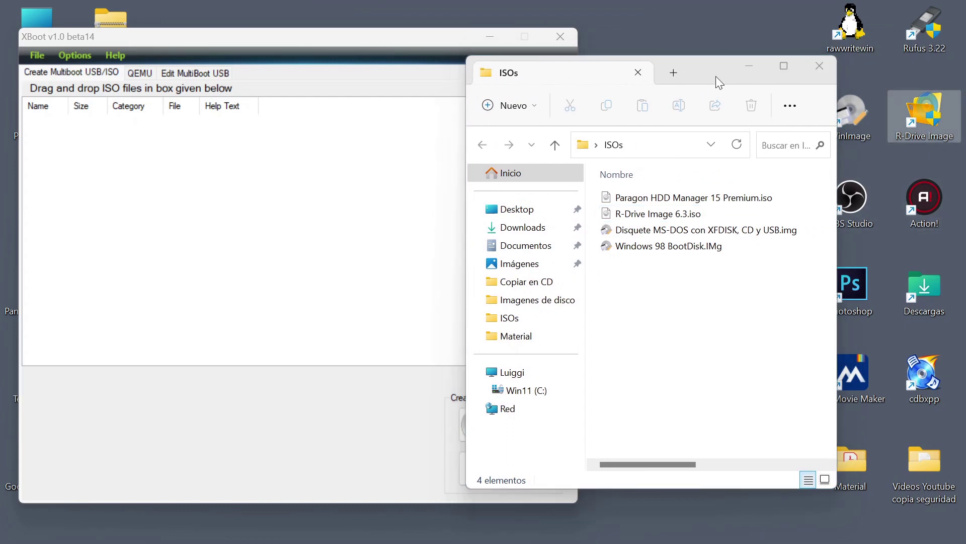
left_click_drag(693, 68, 813, 55)
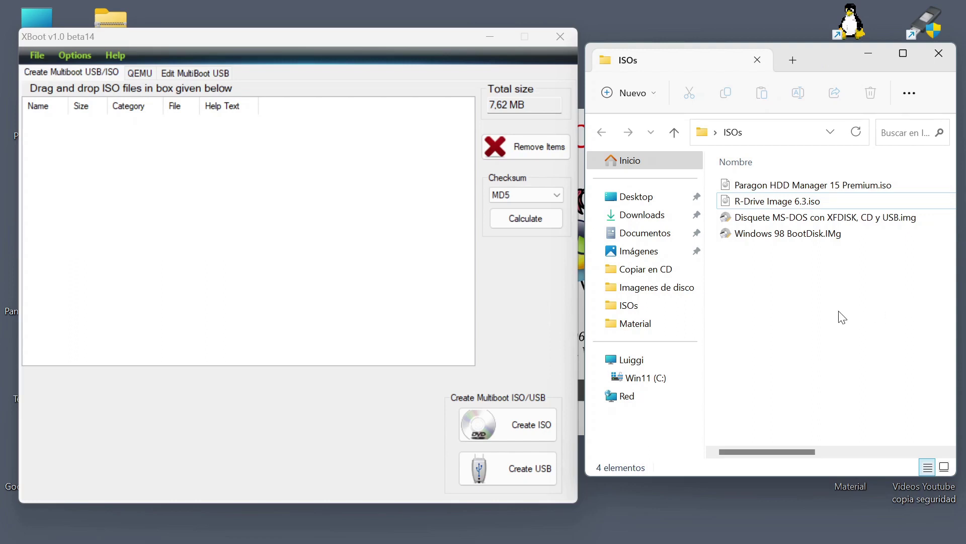
Step: Select Disquete MS-DOS con XFDISK, CD y USB.img and Windows 98 BootDisk.IMg in the ISOs folder, and clear the selection
left_click_drag(852, 305, 793, 212)
left_click(819, 291)
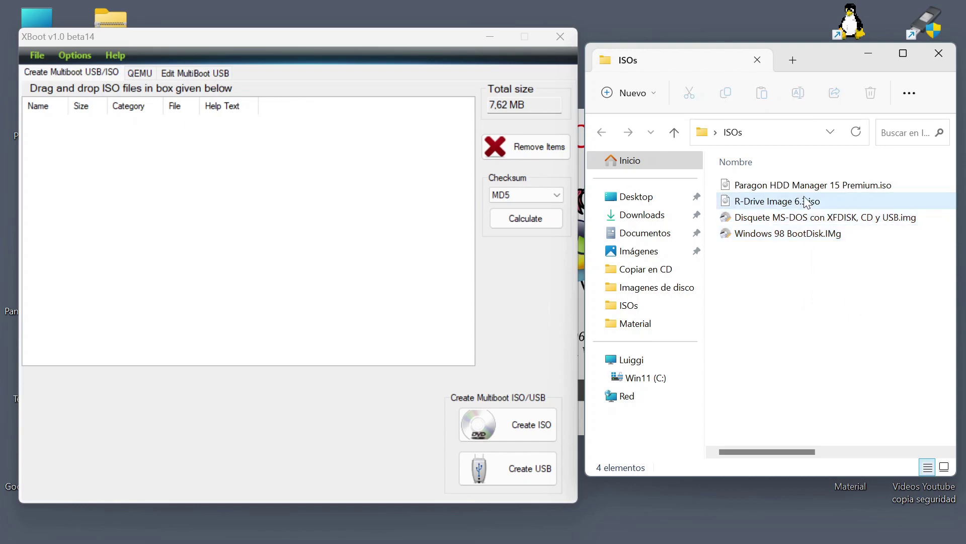
left_click_drag(857, 298, 803, 219)
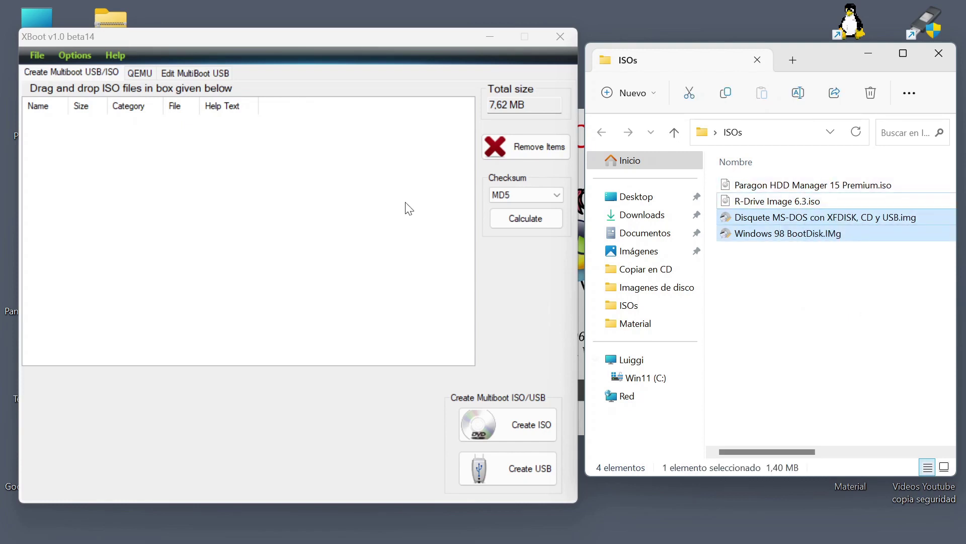
left_click(799, 288)
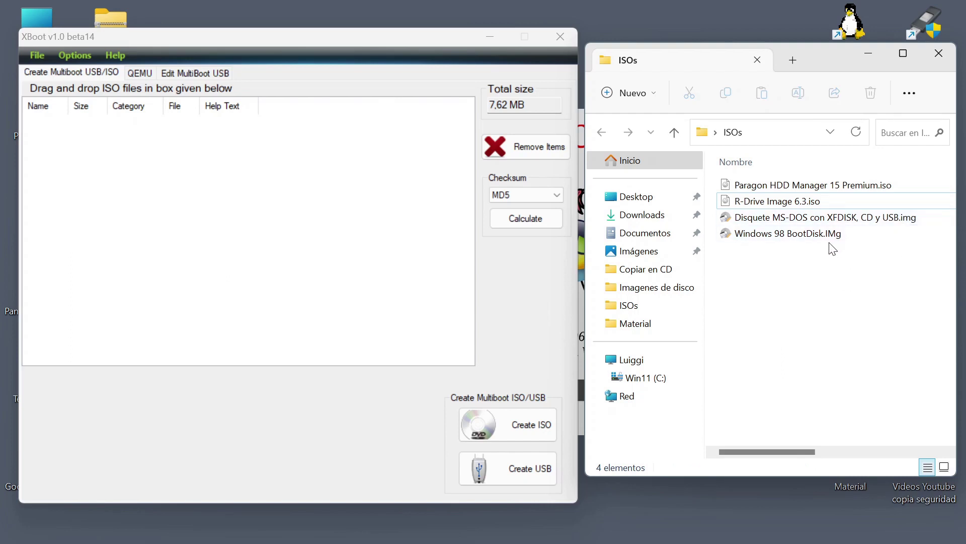
left_click_drag(861, 307, 801, 217)
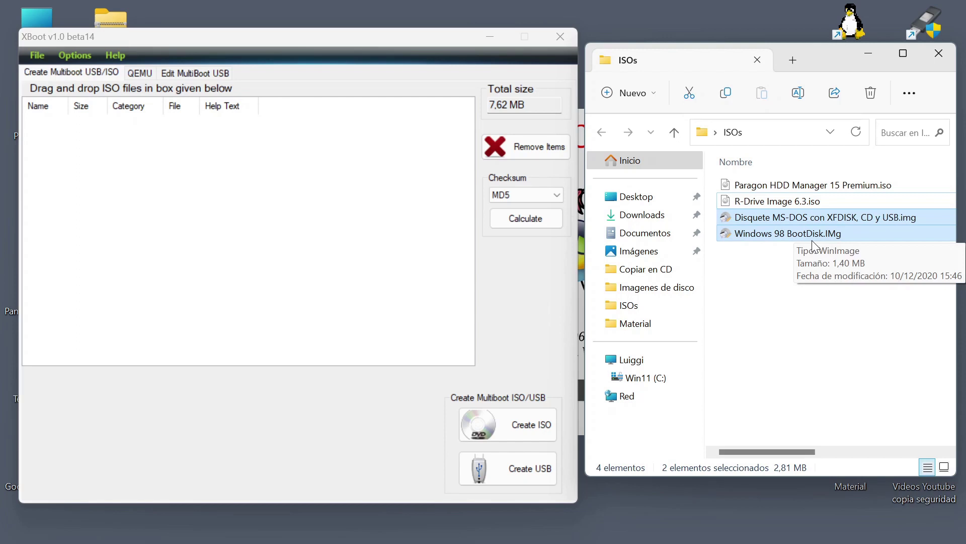
left_click(772, 319)
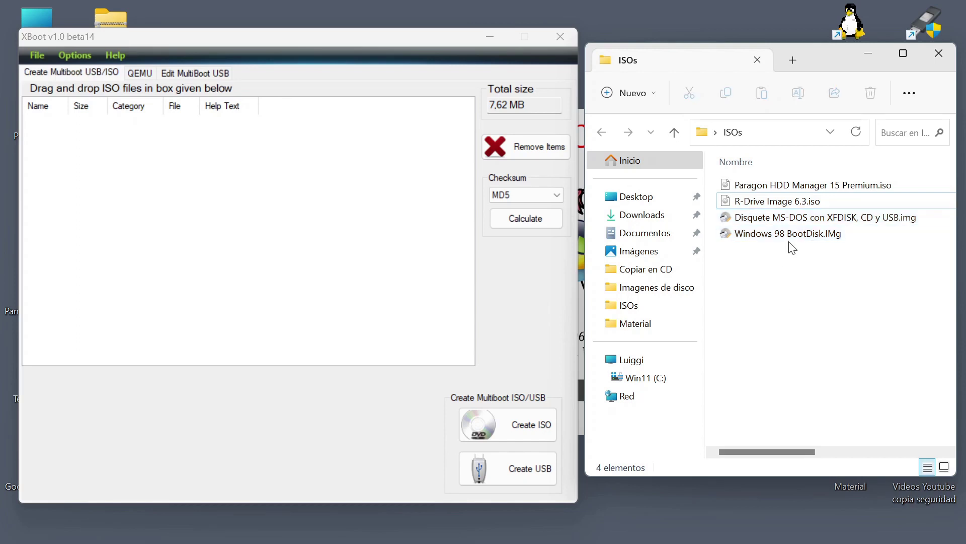
left_click(782, 222)
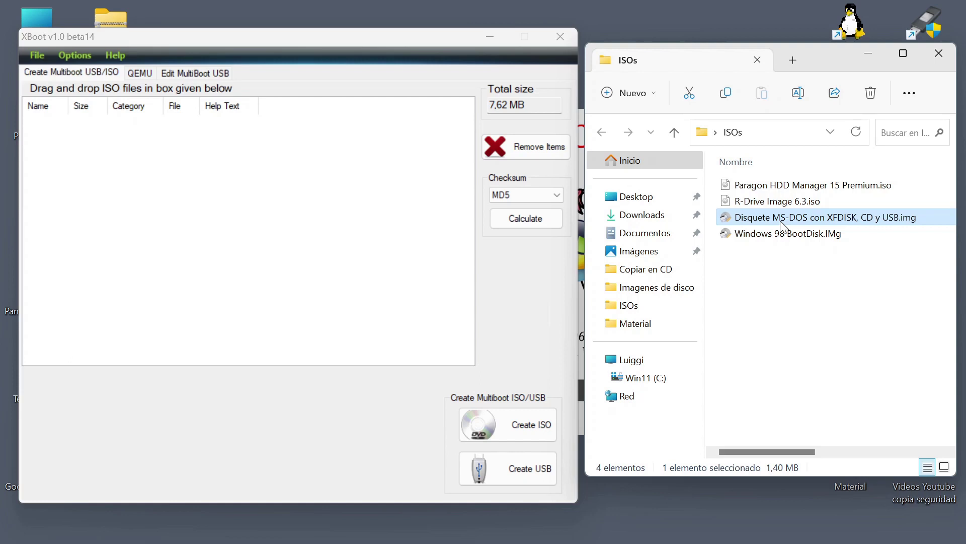
left_click_drag(826, 60, 818, 82)
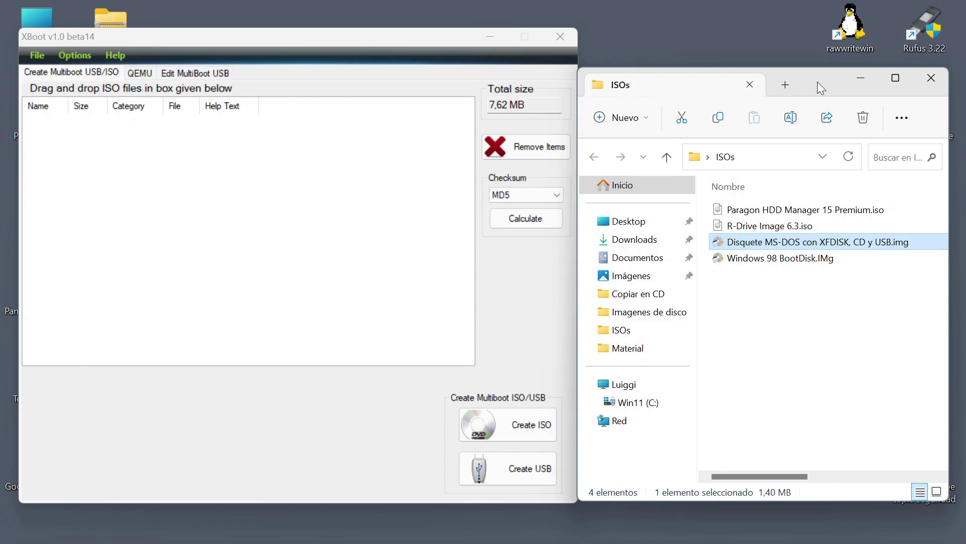
left_click_drag(818, 82, 825, 61)
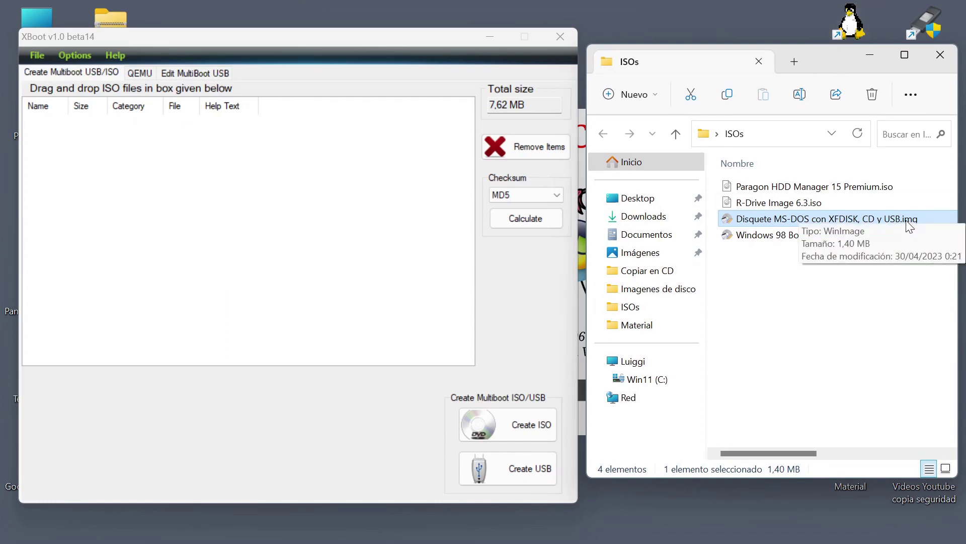
left_click(892, 326)
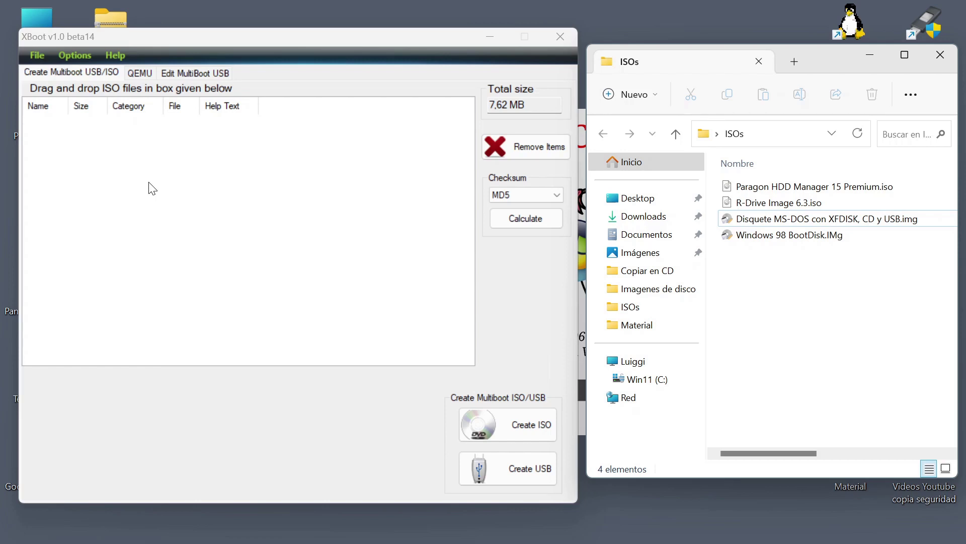
Step: Add Windows 98 BootDisk.IMg and Disquete MS-DOS con XFDISK, CD y USB.img from the ISOs folder to XBoot's file list
left_click(782, 222)
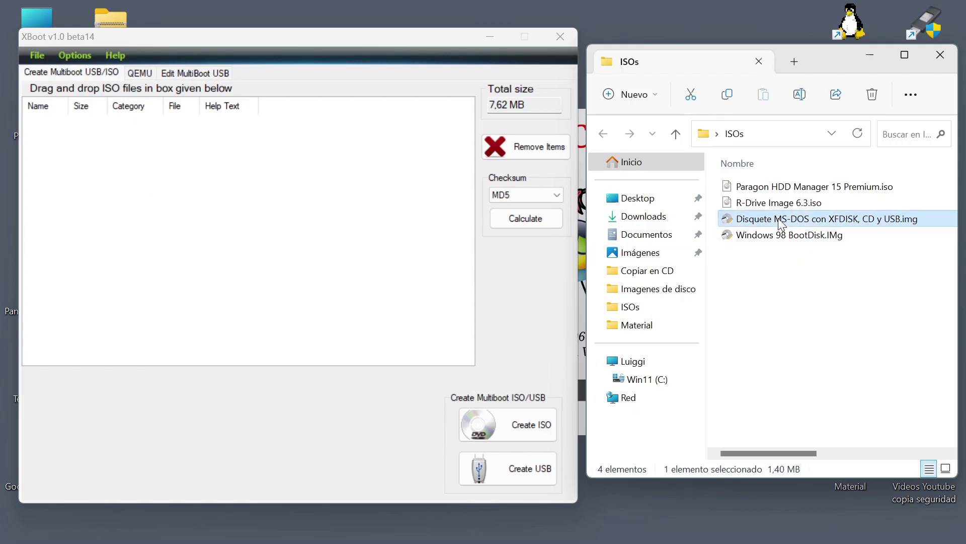
left_click(775, 241)
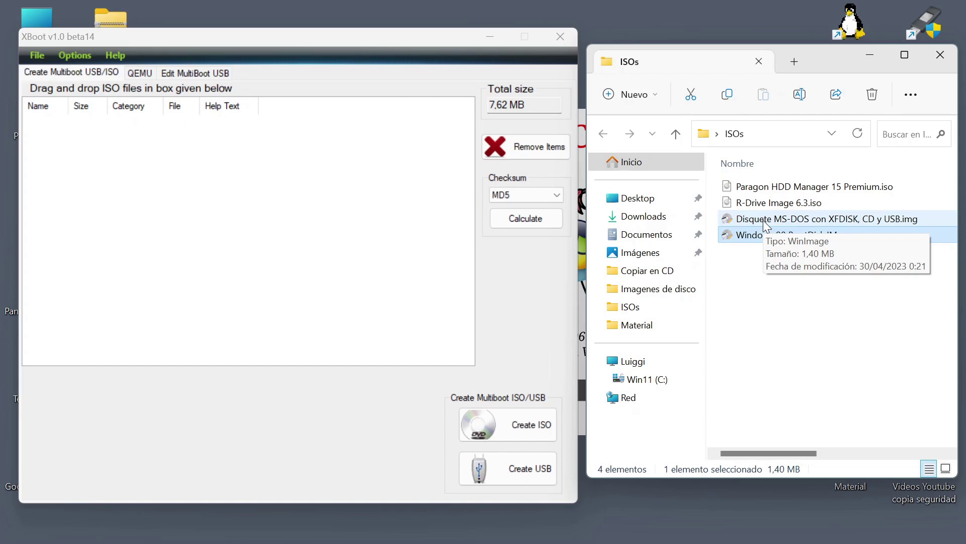
left_click(799, 272)
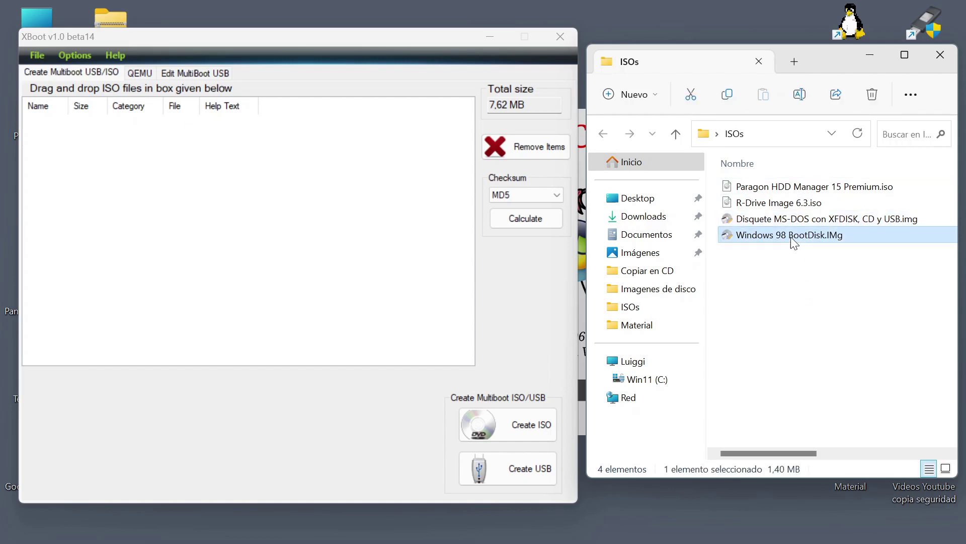
left_click_drag(790, 236, 296, 233)
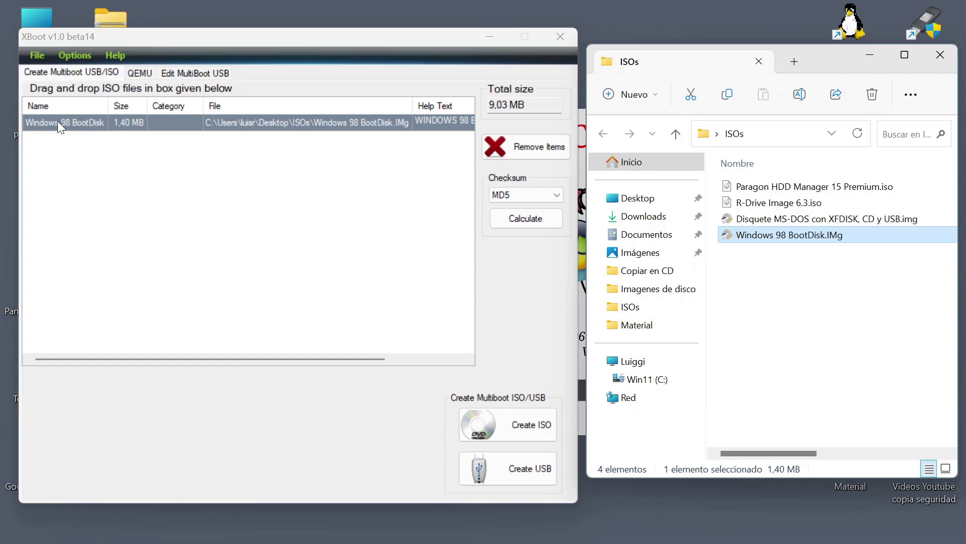
left_click_drag(812, 221, 196, 206)
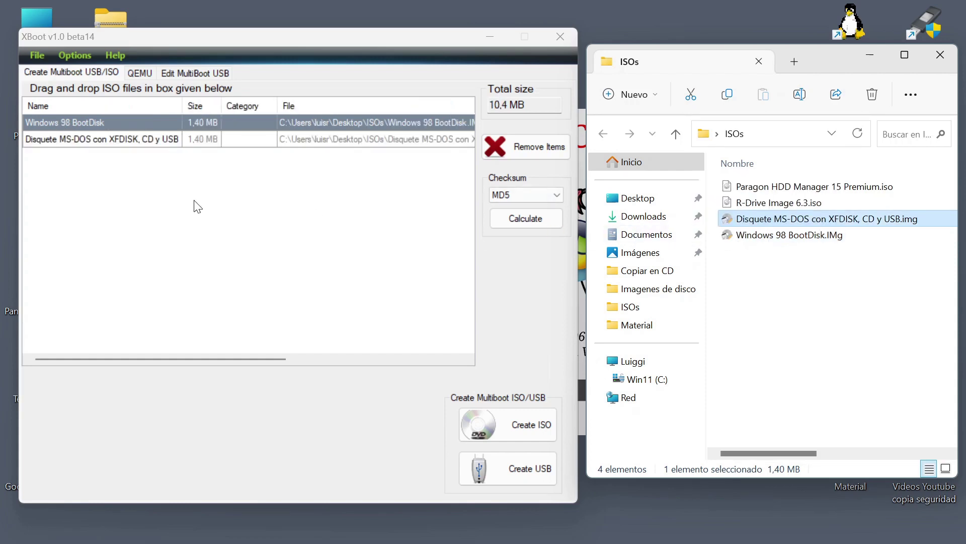
Step: Add Paragon HDD Manager 15 Premium.iso from the ISOs folder to XBoot's file list
left_click(802, 204)
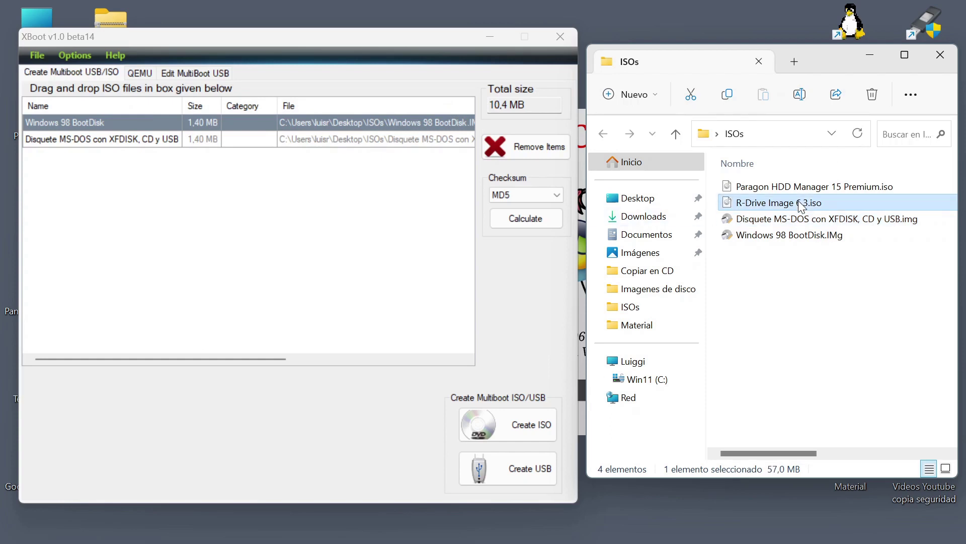
left_click(813, 187)
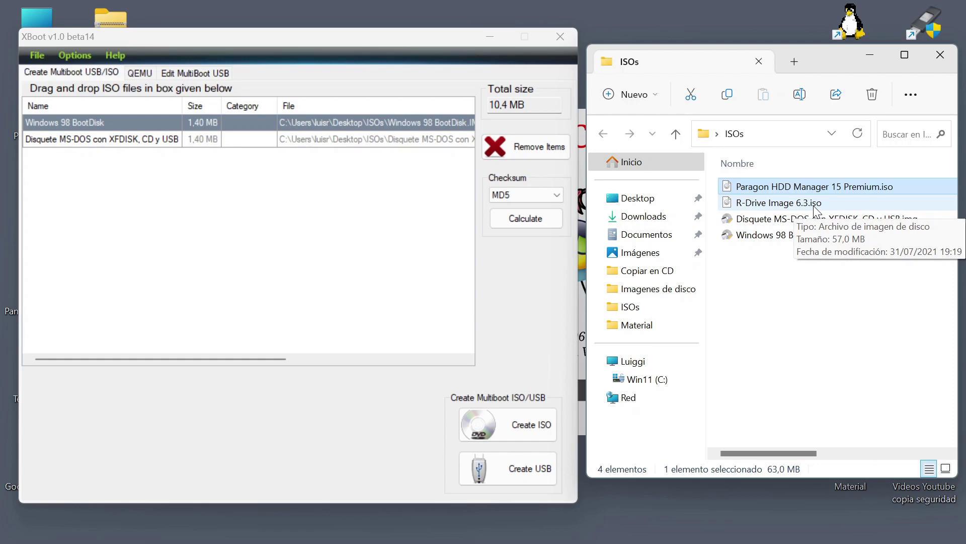
left_click(772, 206)
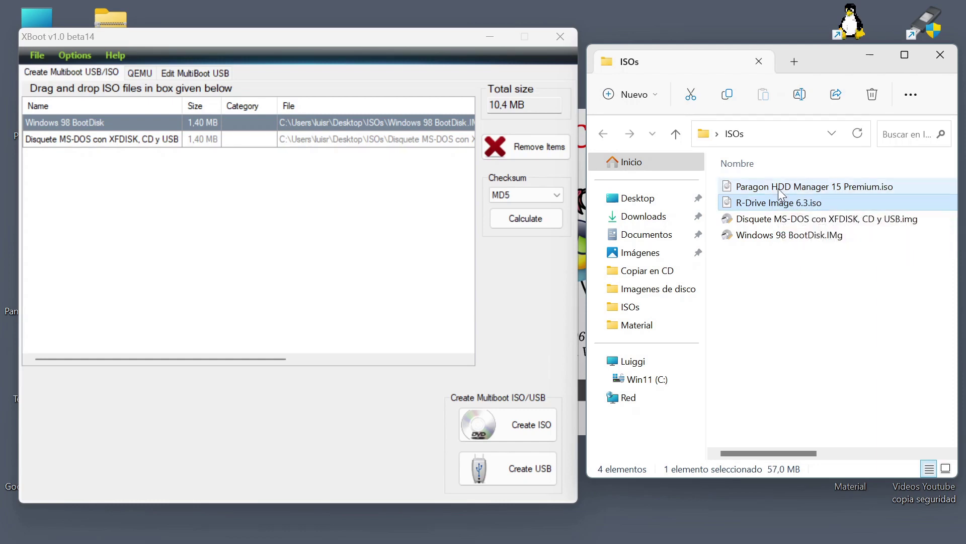
left_click(779, 190)
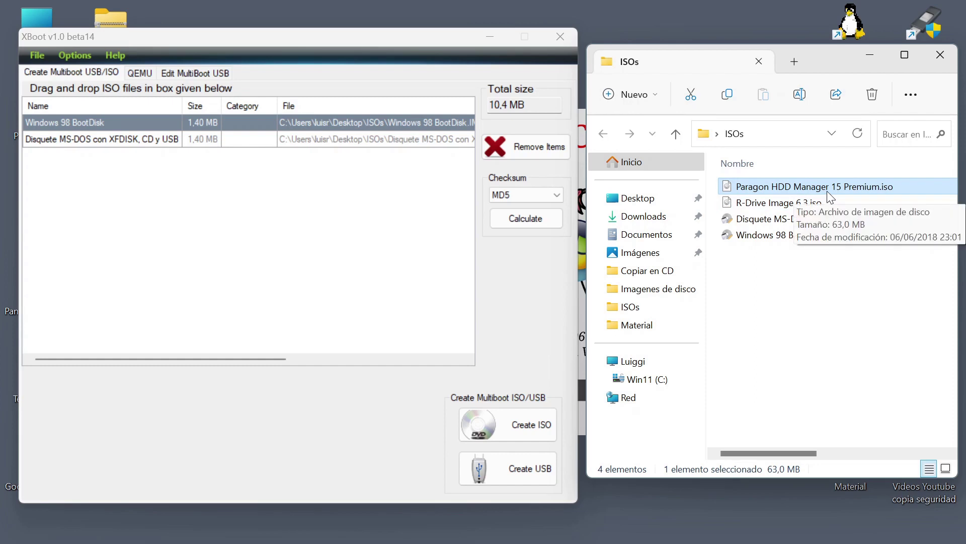
left_click_drag(827, 191, 352, 202)
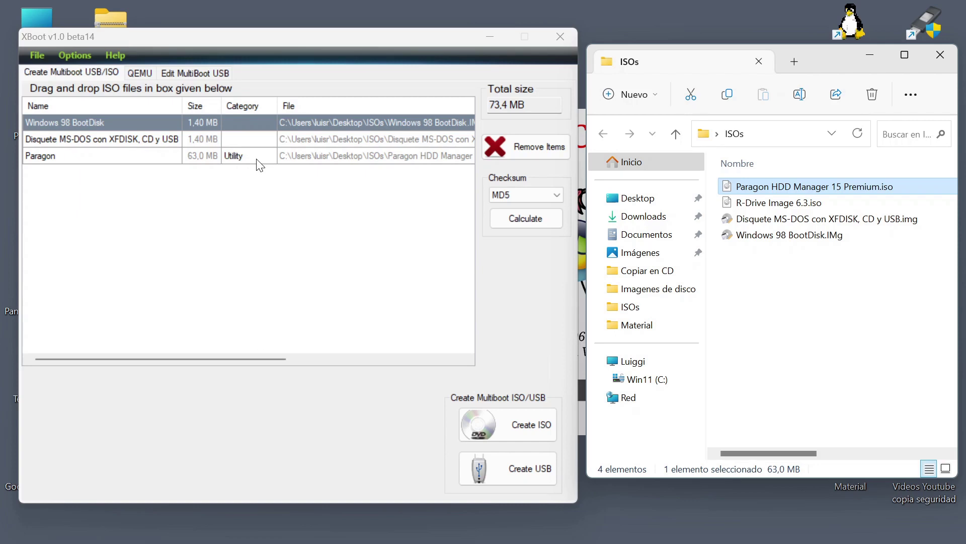
Step: Bring R-Drive Image 6.3.iso from the ISOs folder into XBoot's file list for identification, and reposition the identification dialog
left_click(787, 210)
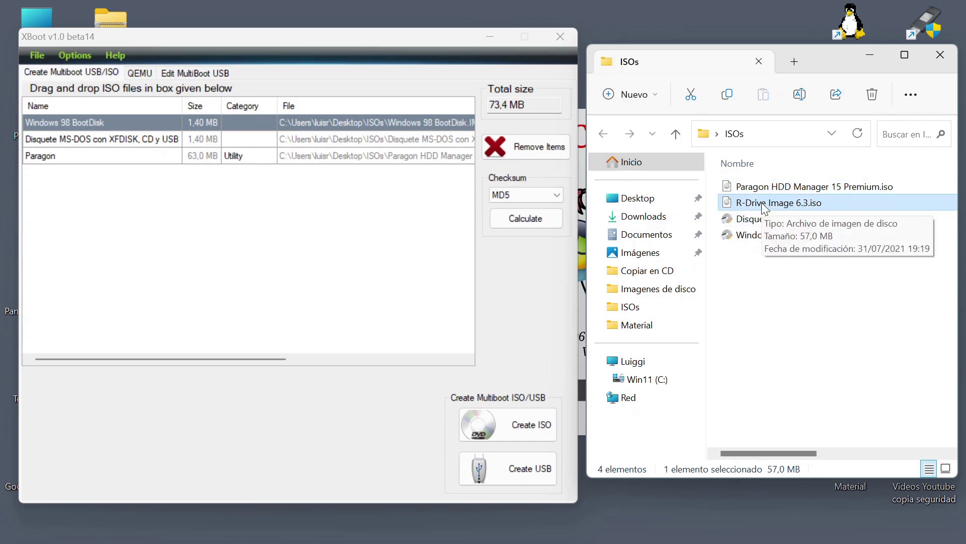
left_click_drag(769, 201, 326, 239)
left_click_drag(455, 126, 349, 125)
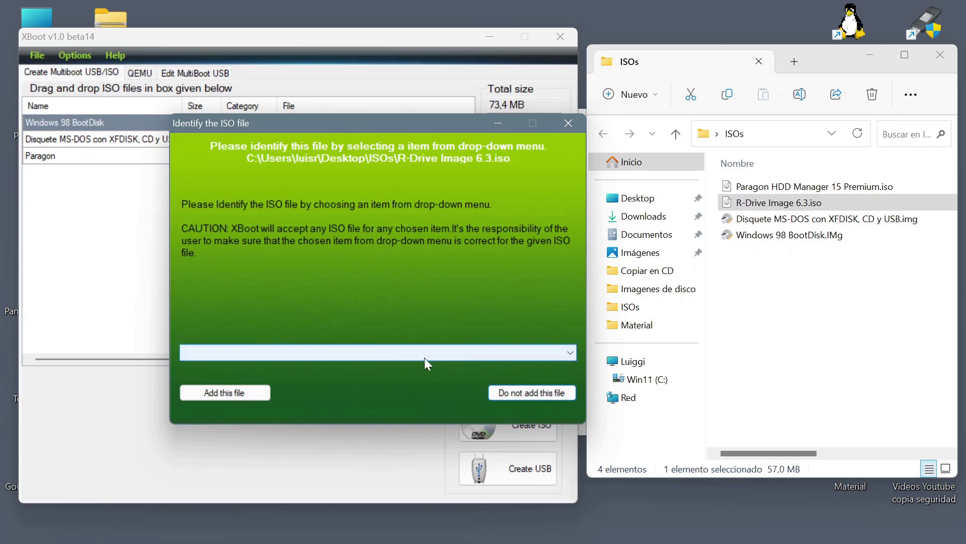
Step: Examine the item types offered for identifying the ISO file, including the Grub4dos, Utility, Linux and Antivirus entries
left_click(570, 352)
scroll(379, 252, "down", 7)
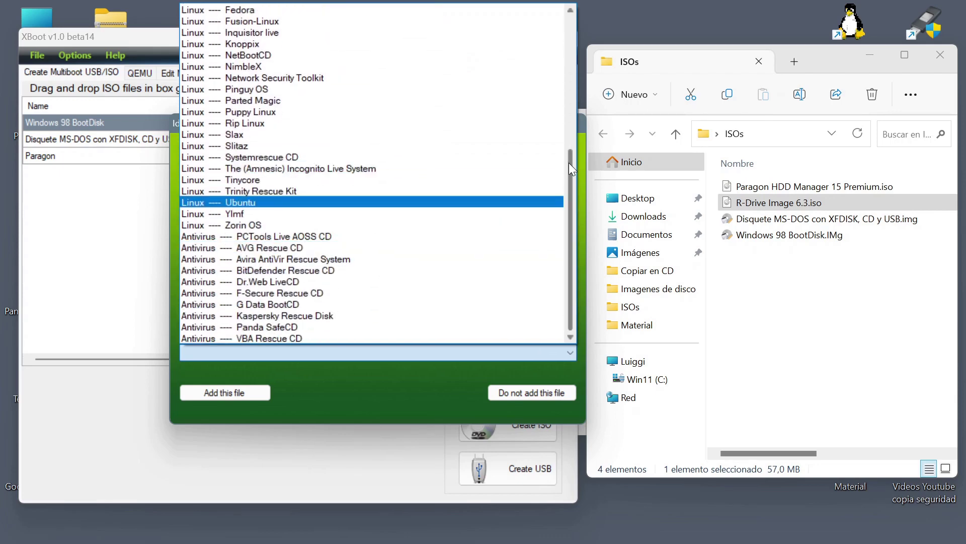
left_click_drag(569, 162, 570, 11)
scroll(516, 45, "down", 1)
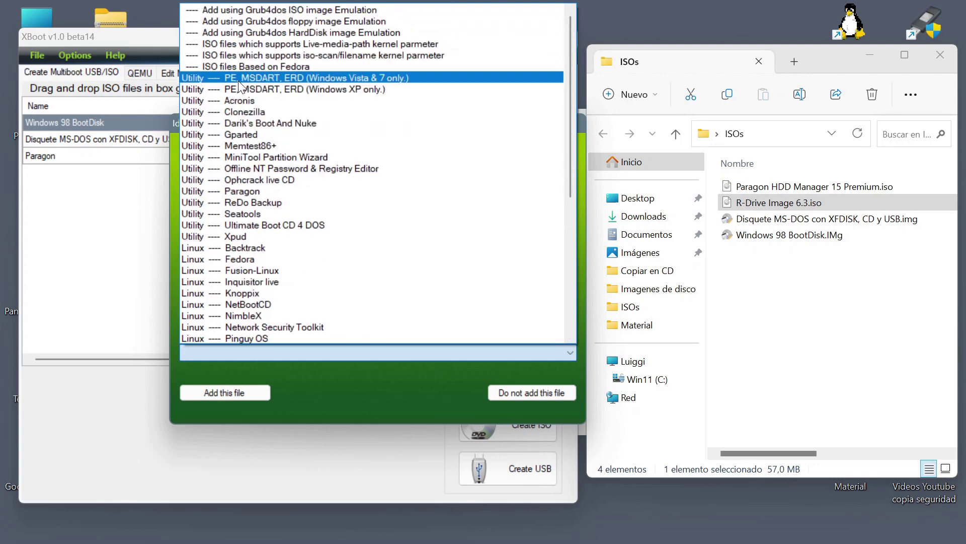
scroll(261, 164, "down", 1)
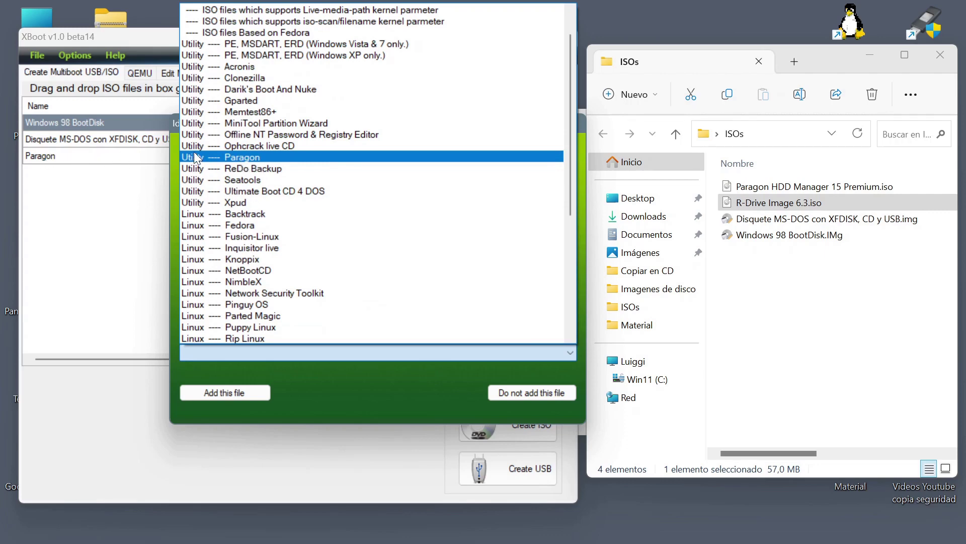
scroll(276, 195, "down", 1)
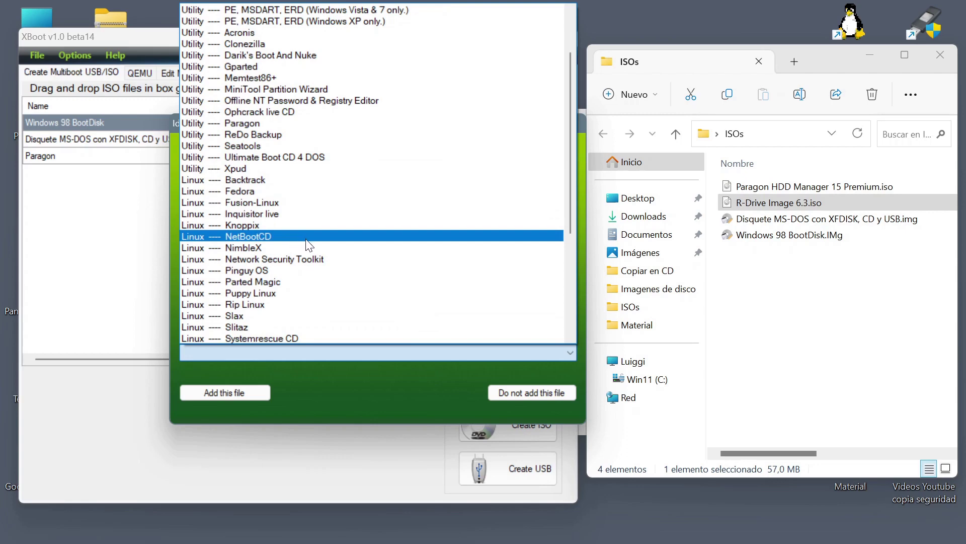
scroll(307, 242, "down", 1)
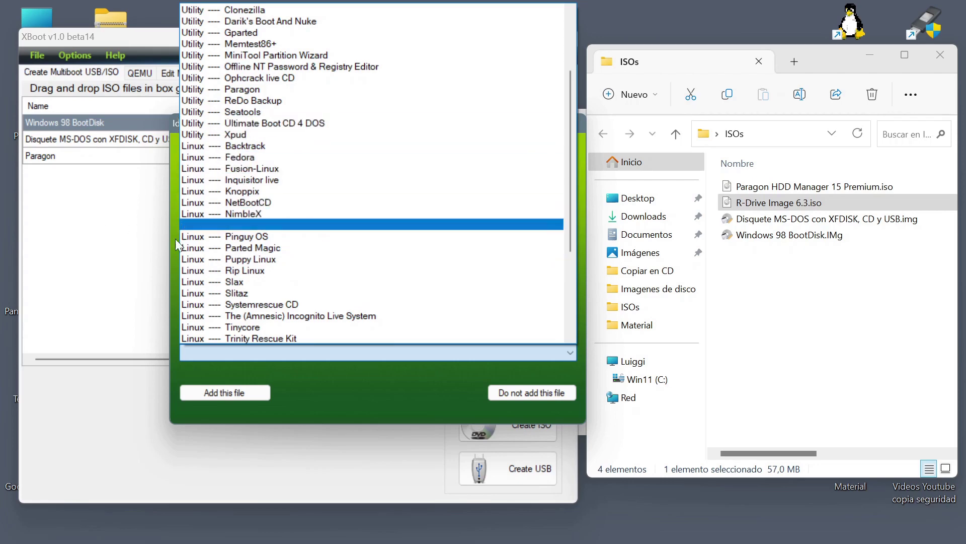
scroll(307, 267, "down", 3)
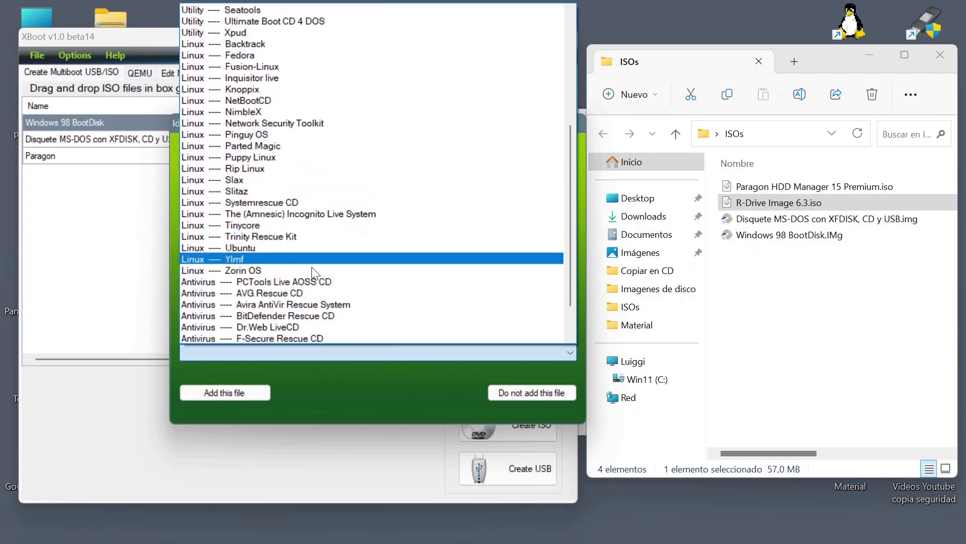
Step: Identify R-Drive Image 6.3.iso as "Add using Grub4dos ISO image Emulation" and add the file to the list
scroll(383, 285, "up", 6)
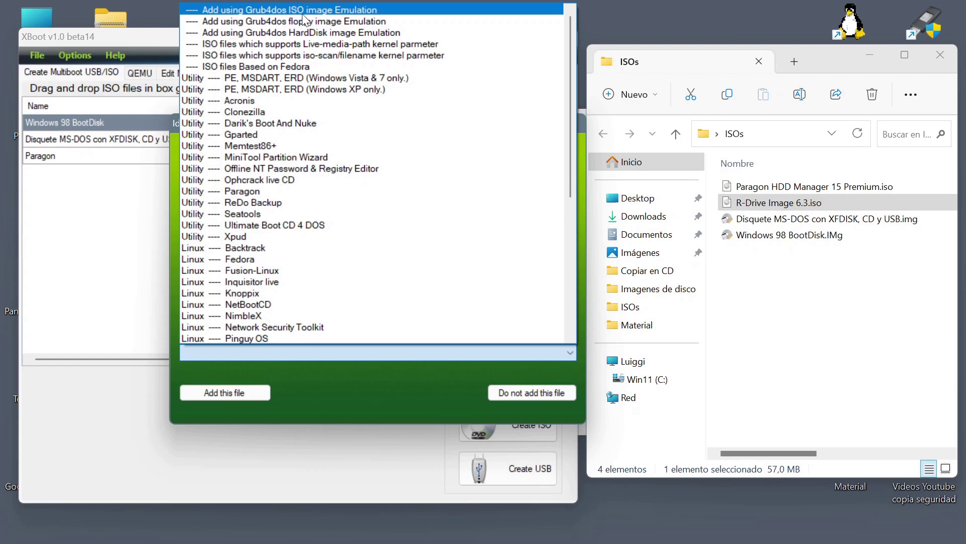
left_click(358, 14)
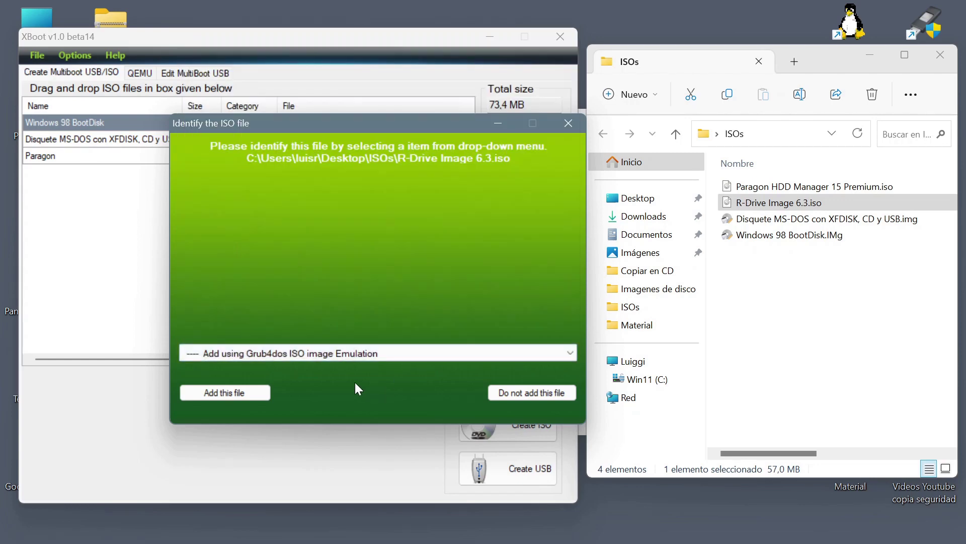
left_click(234, 392)
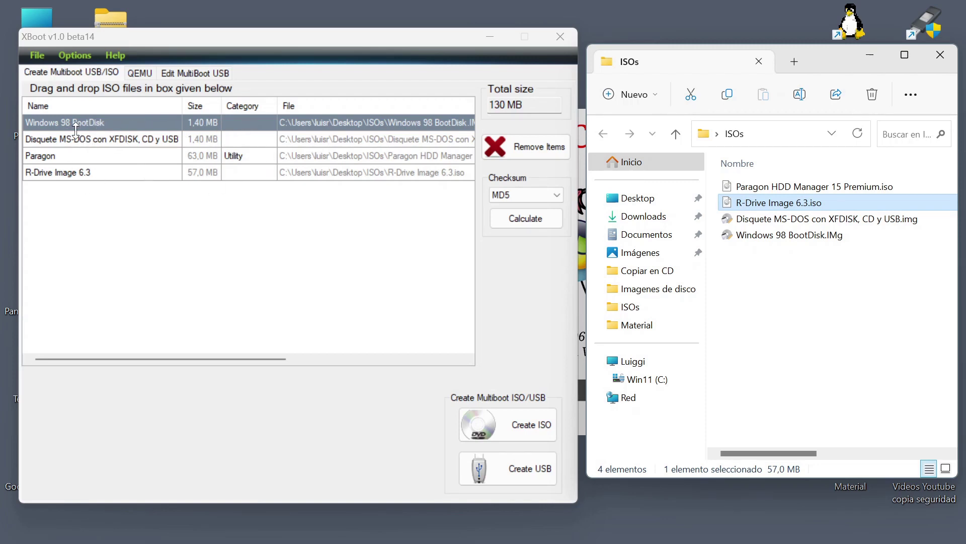
Step: Change the category of the Paragon entry to "Utilidades" and select the whole category text
left_click(257, 160)
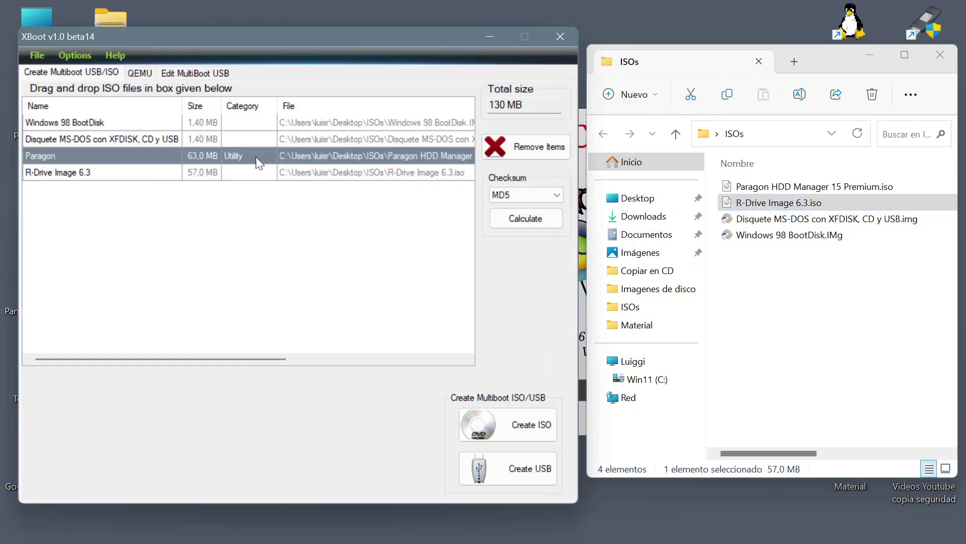
left_click(257, 159)
left_click(255, 157)
double_click(255, 157)
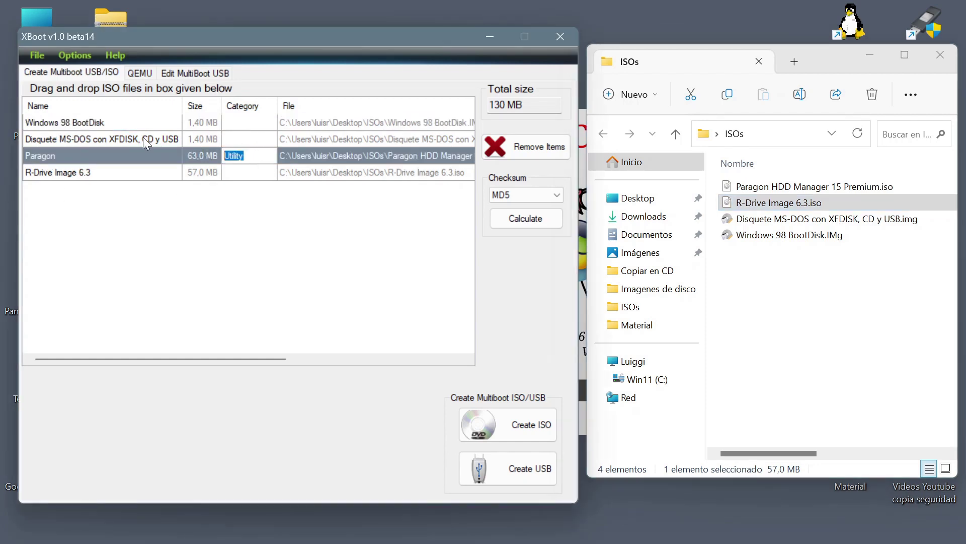
type("Utilidades")
key("ctrl+a")
Step: Set the category of the R-Drive Image 6.3 entry to "Utilidades"
left_click(238, 174)
left_click(246, 174)
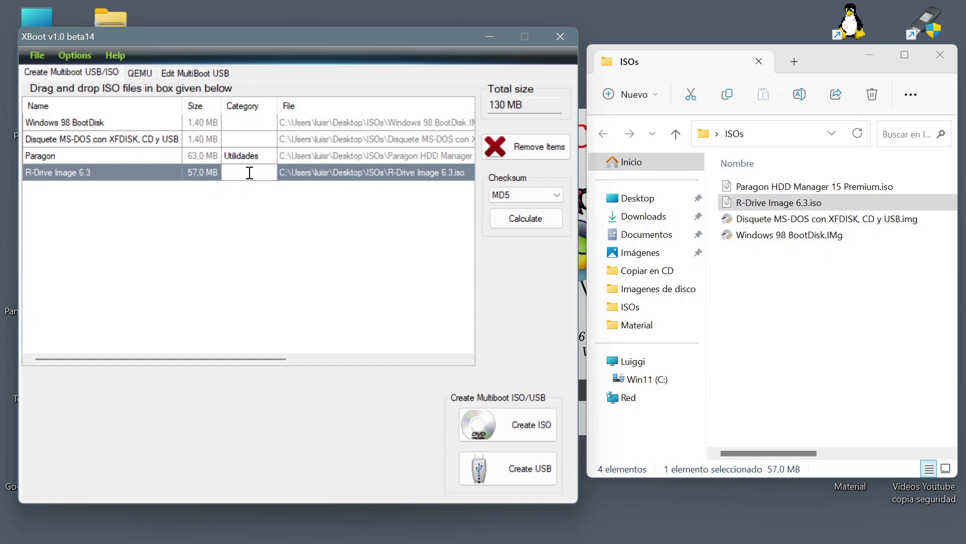
type("ISO (63,0 MB)")
type("Paragon HDD Manager 15 Premium.iso ISO Manager Utilidades C:\\")
key("BackSpace")
key("BackSpace")
key("BackSpace")
key("BackSpace")
key("BackSpace")
key("BackSpace")
key("BackSpace")
key("BackSpace")
key("BackSpace")
key("BackSpace")
key("BackSpace")
key("BackSpace")
key("BackSpace")
key("BackSpace")
key("BackSpace")
key("BackSpace")
key("BackSpace")
key("BackSpace")
key("BackSpace")
key("BackSpace")
type("Utilidades")
left_click(321, 154)
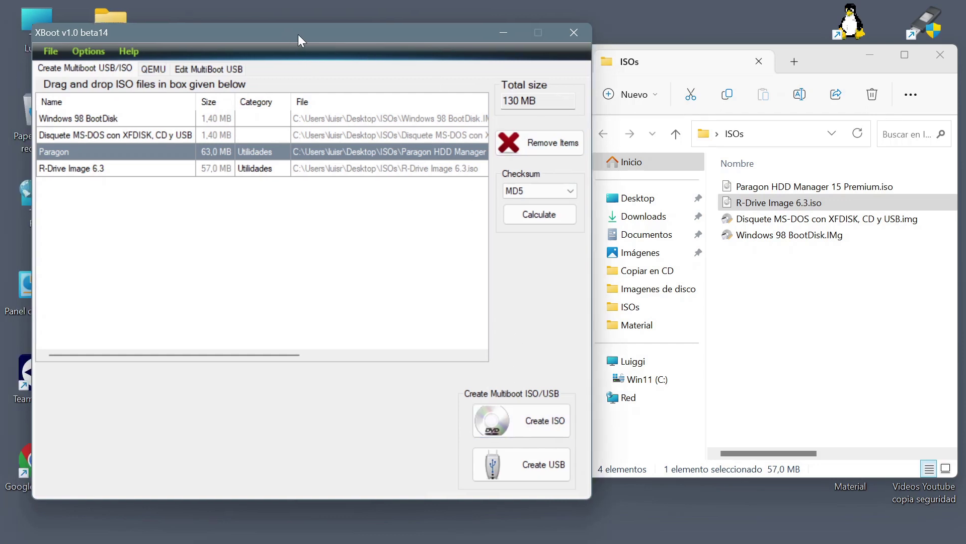
Step: Create a multiboot ISO from the listed images, saving it as Utilidades.iso on the Desktop
left_click_drag(298, 34, 517, 30)
left_click(739, 414)
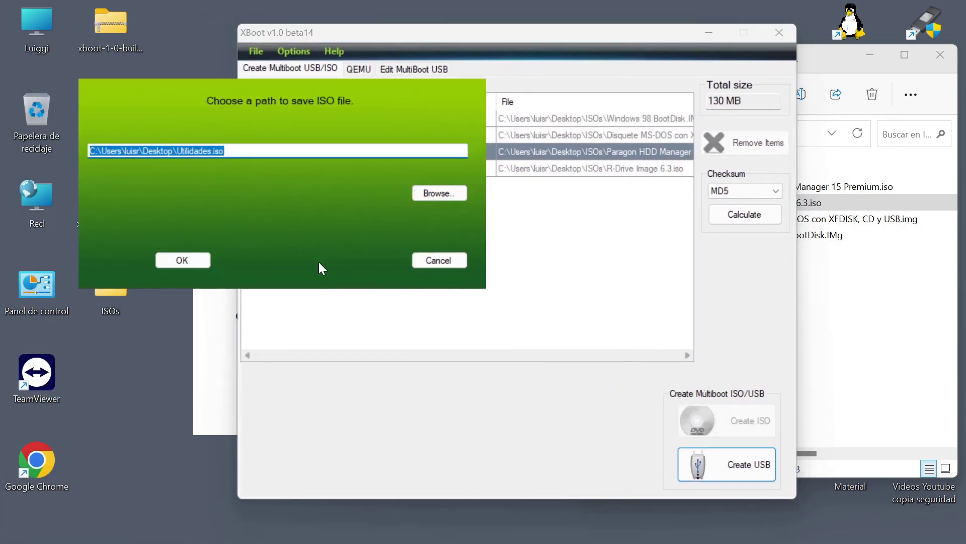
left_click(446, 192)
scroll(196, 191, "up", 3)
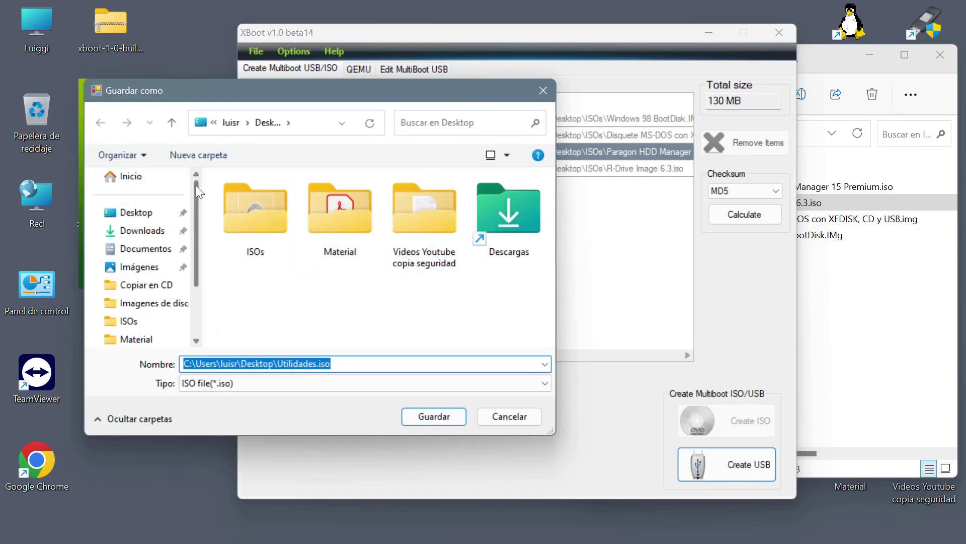
left_click(135, 212)
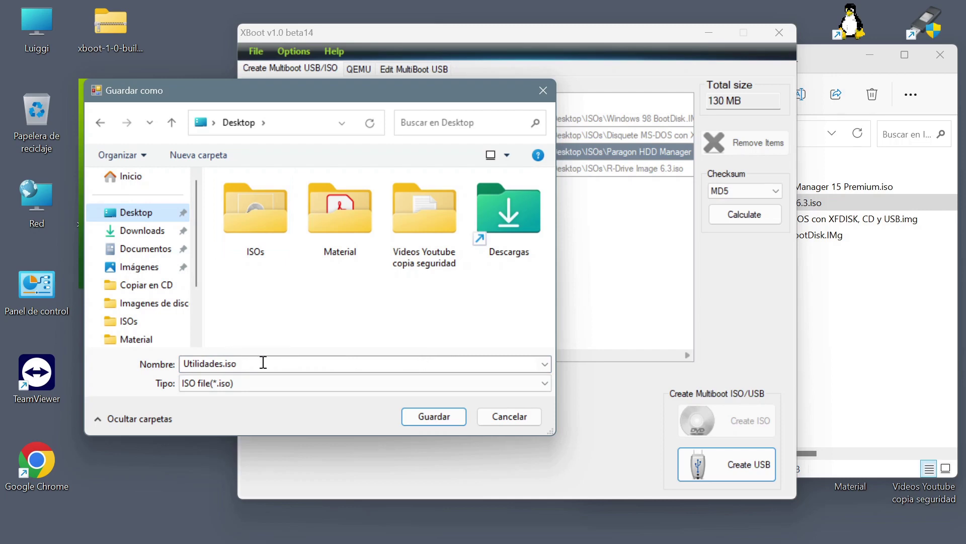
left_click(428, 416)
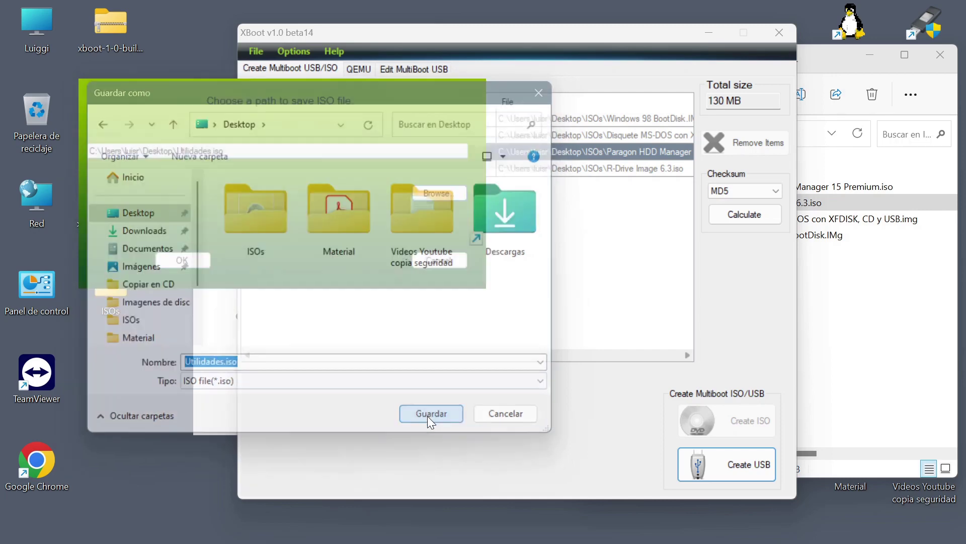
left_click(184, 259)
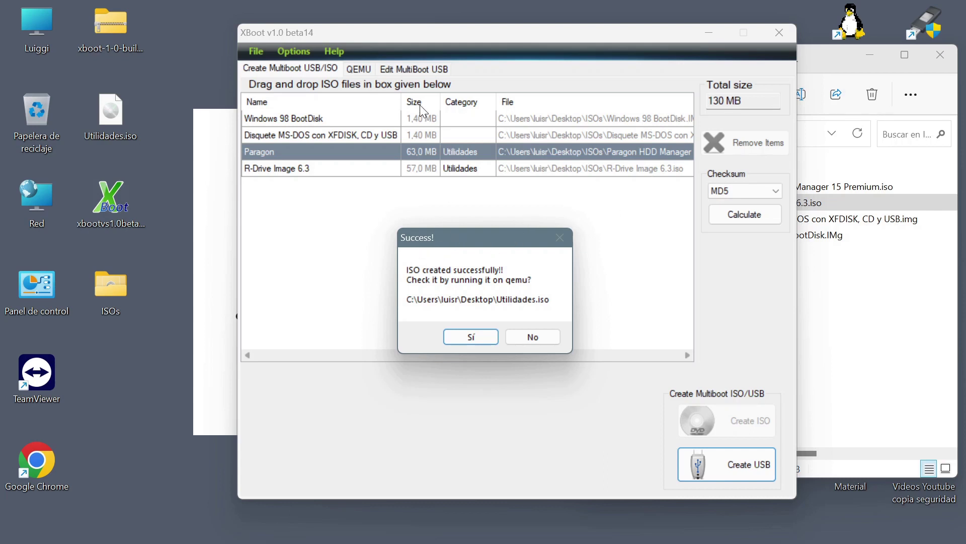
Step: Run the newly created ISO in QEMU and examine the entries of its XBOOT DVD boot menu
left_click(480, 336)
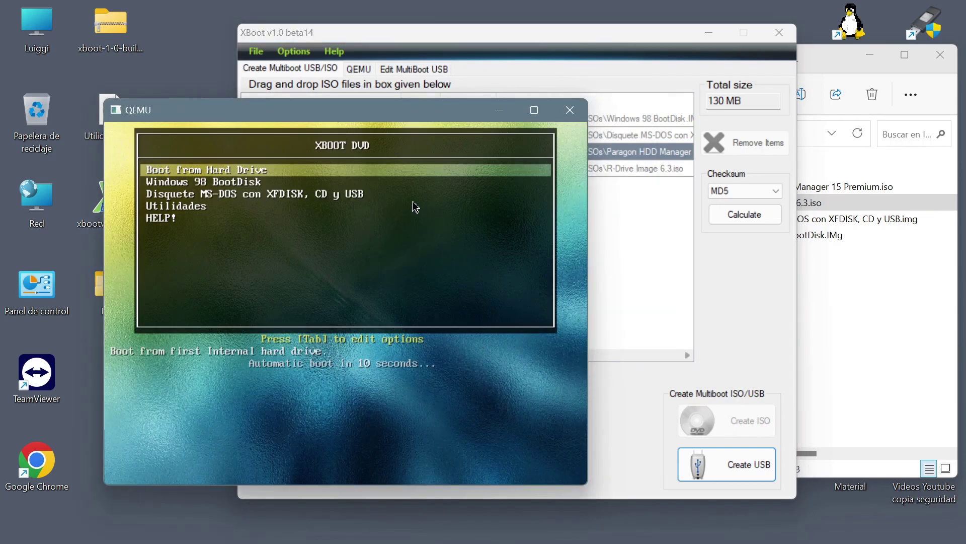
left_click_drag(349, 111, 443, 83)
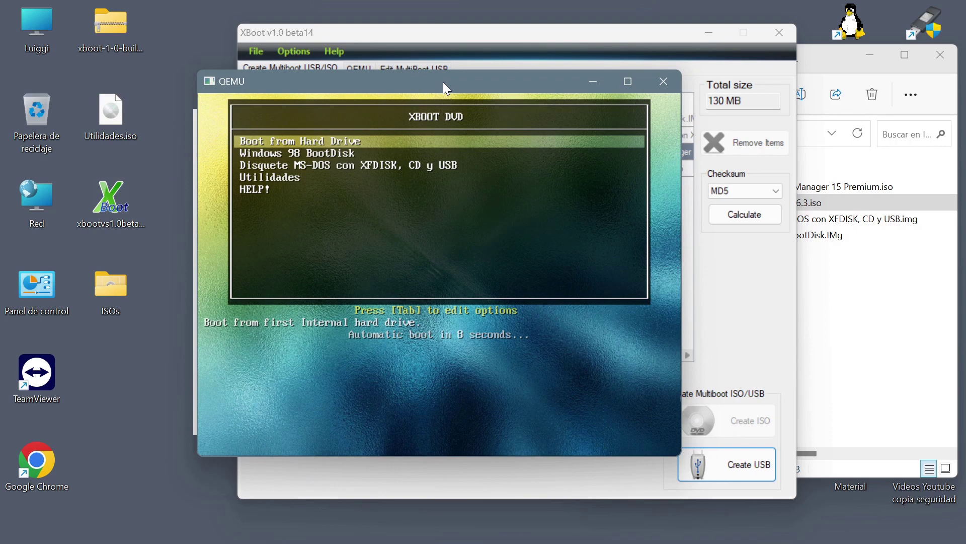
key("Down")
key("Down")
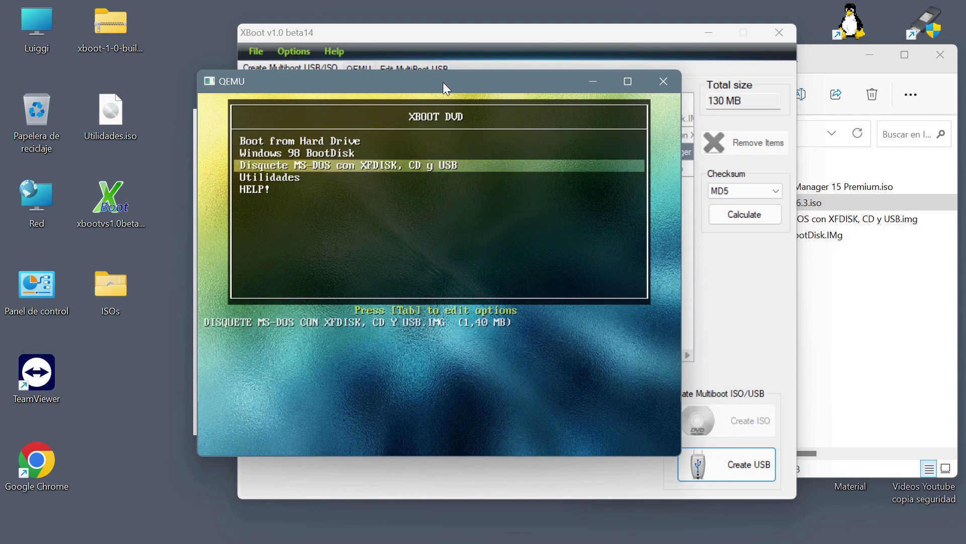
key("Up")
key("Up")
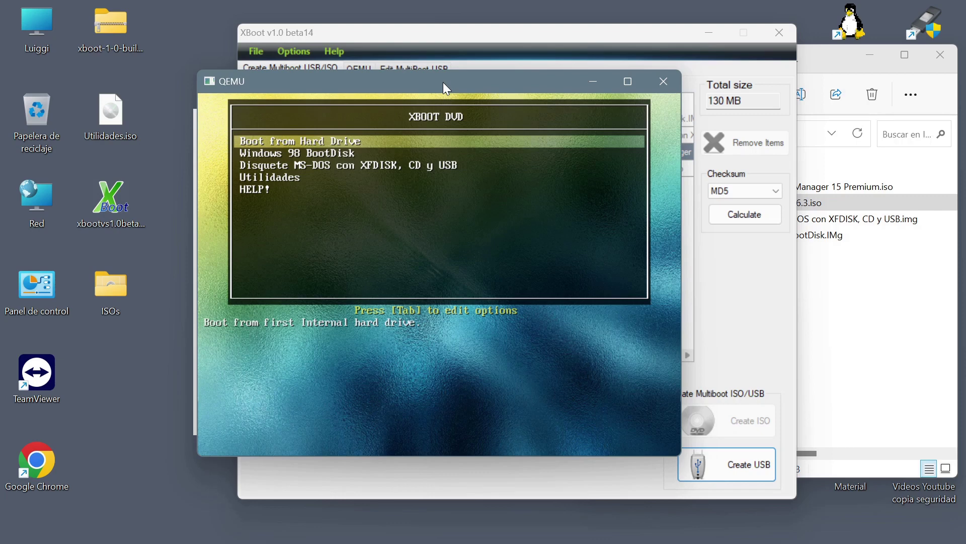
key("Down")
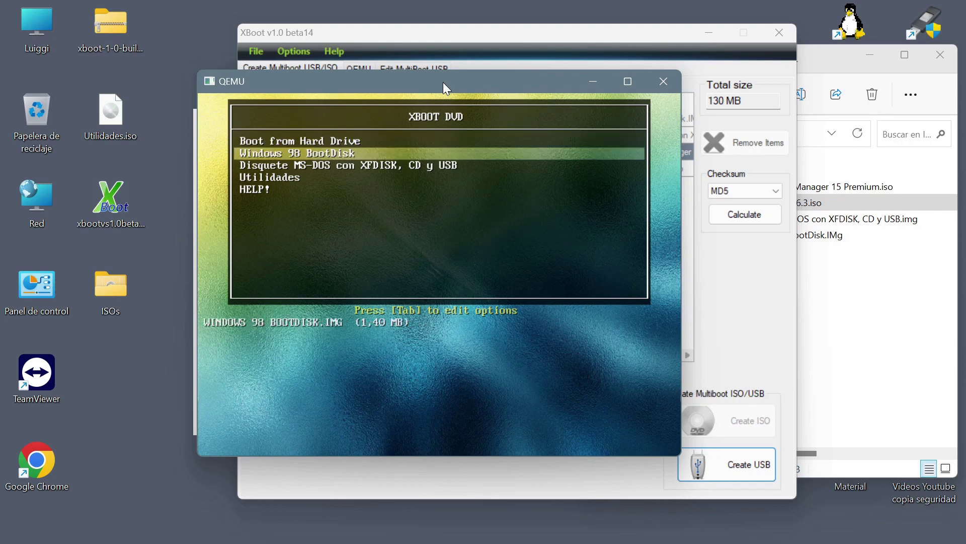
key("Up")
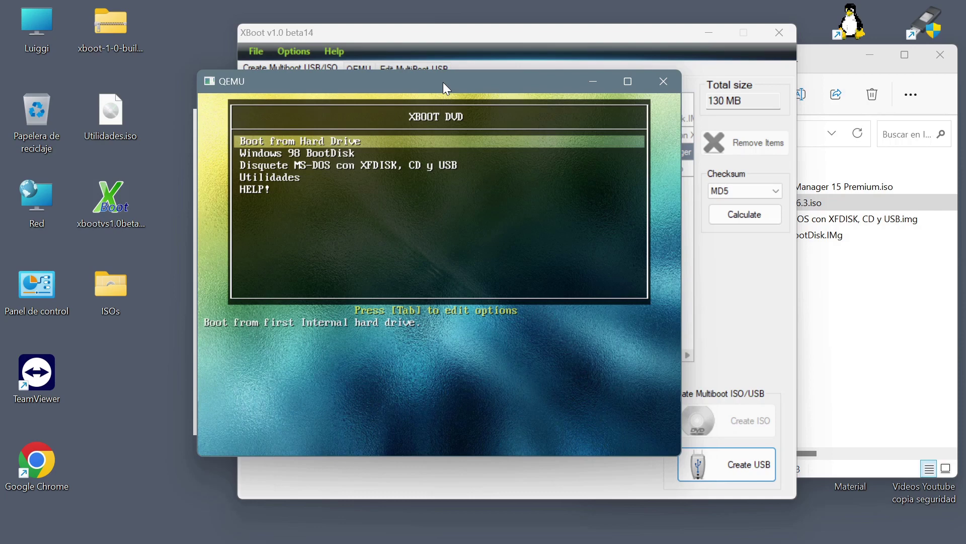
key("Down")
key("Down")
key("Down")
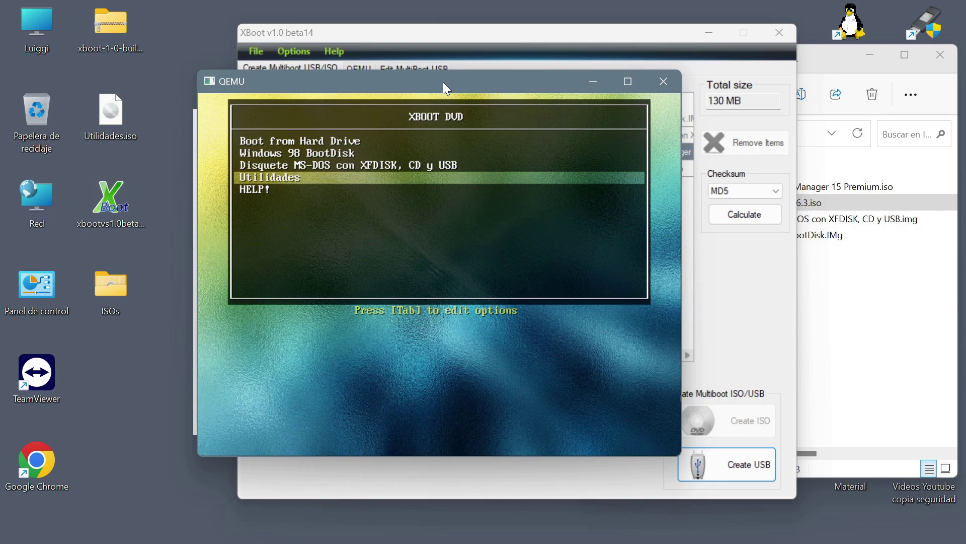
key("Up")
key("Up")
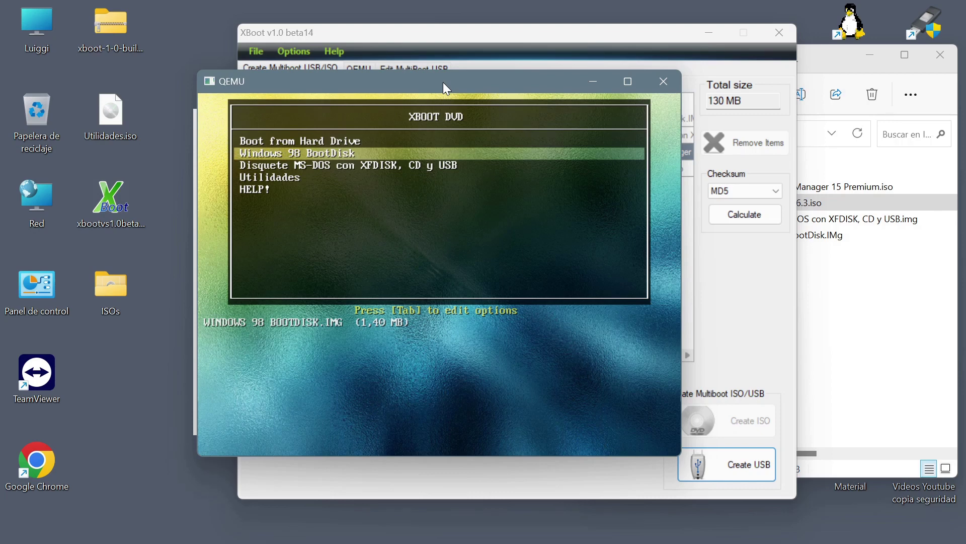
Step: Boot the Windows 98 BootDisk entry with CD-ROM compatibility, and close the emulator
key("Return")
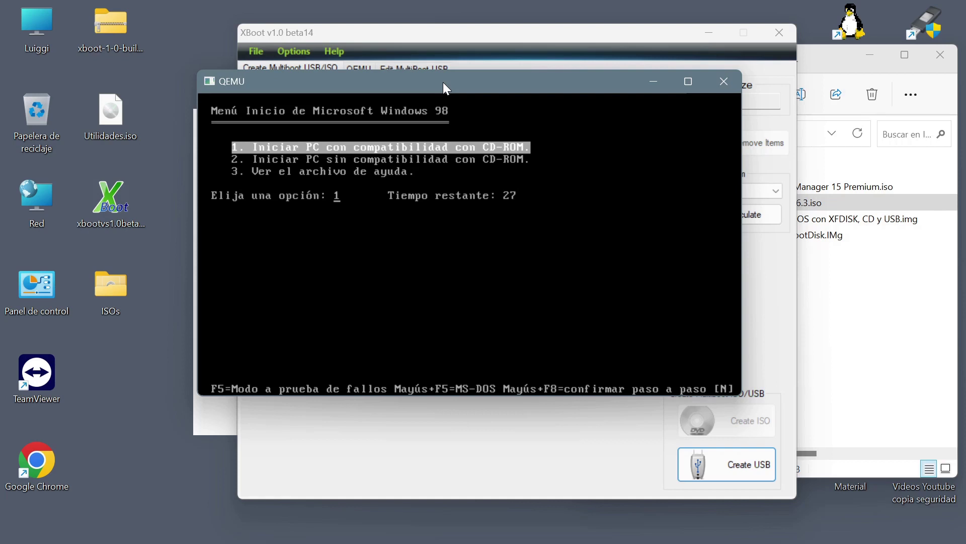
key("Return")
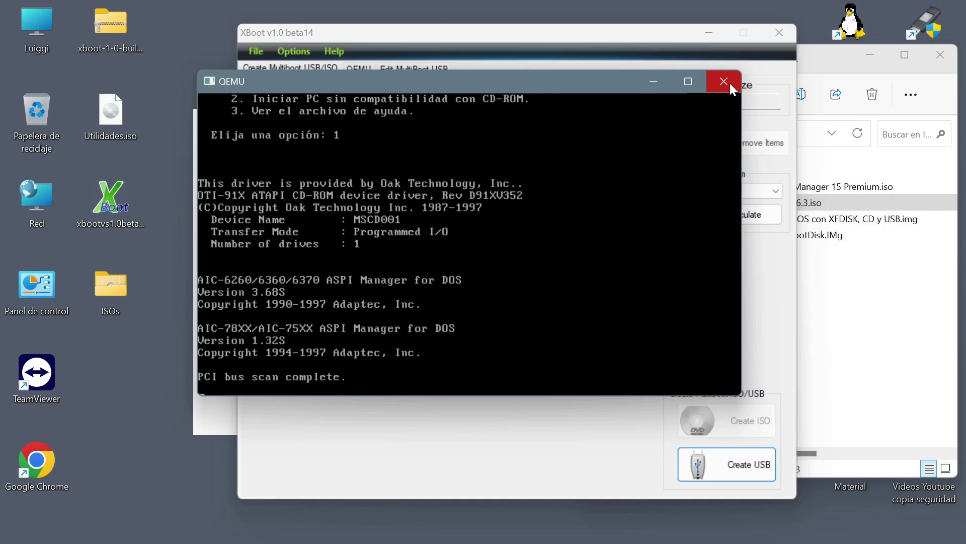
right_click(568, 81)
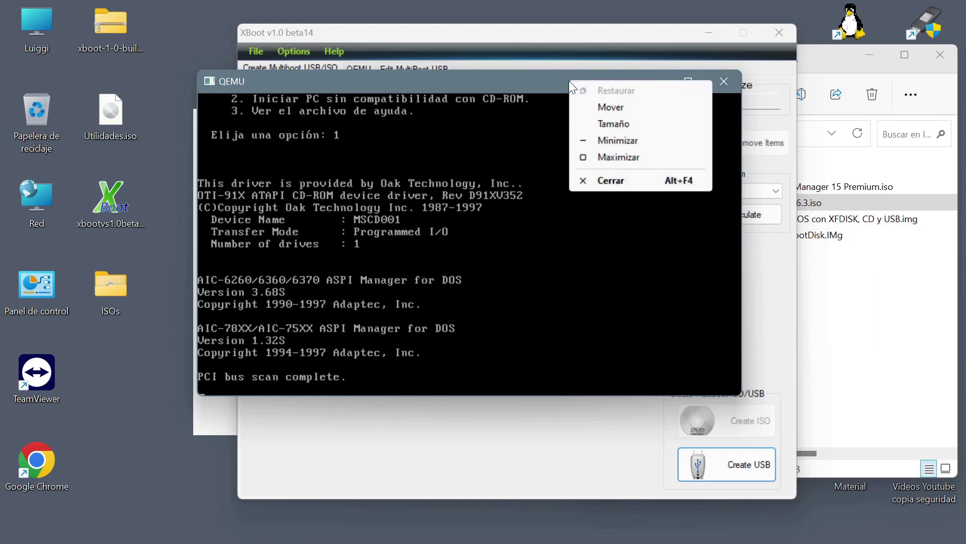
left_click(729, 81)
left_click(724, 82)
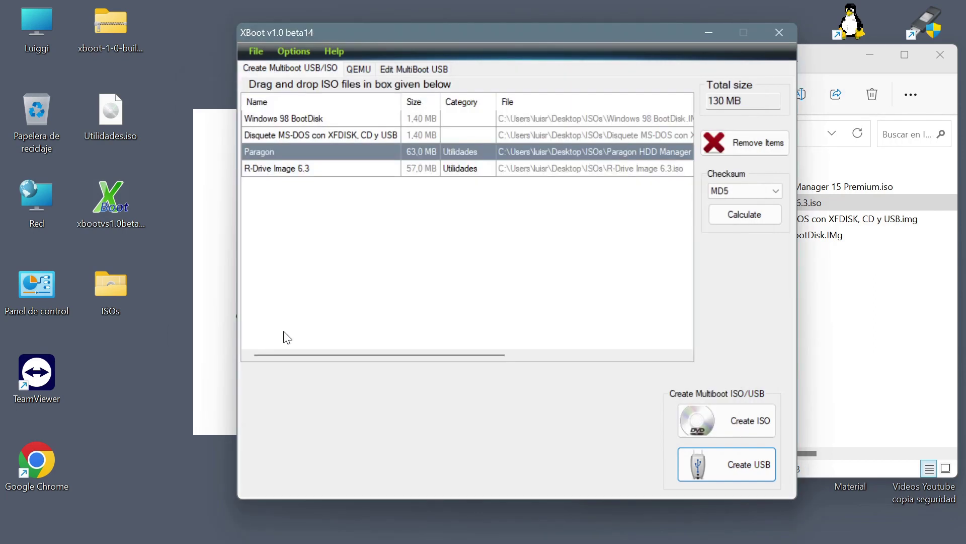
Step: Boot Utilidades.iso from the Desktop in XBoot's QEMU emulator and start the "Disquete MS-DOS con XFDISK, CD y USB" entry
left_click(357, 72)
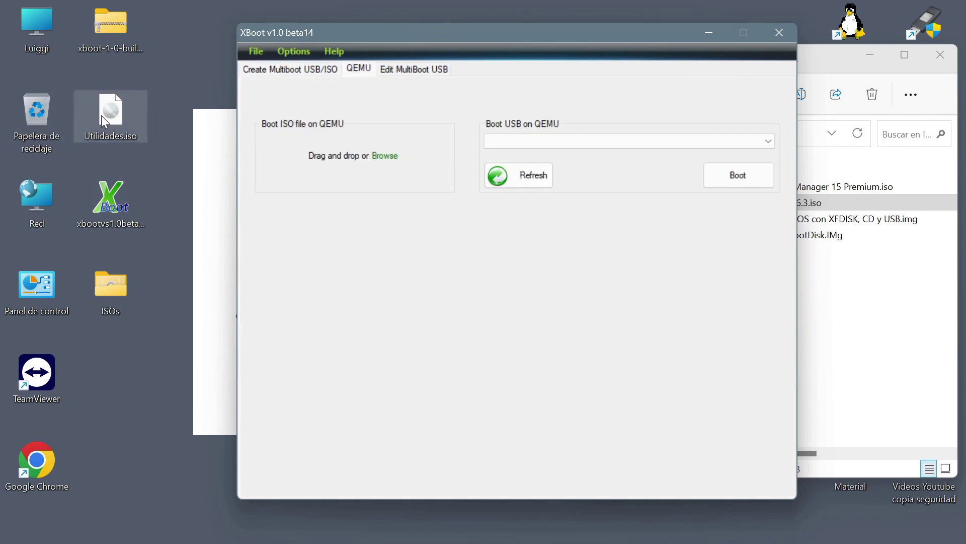
left_click_drag(101, 116, 376, 165)
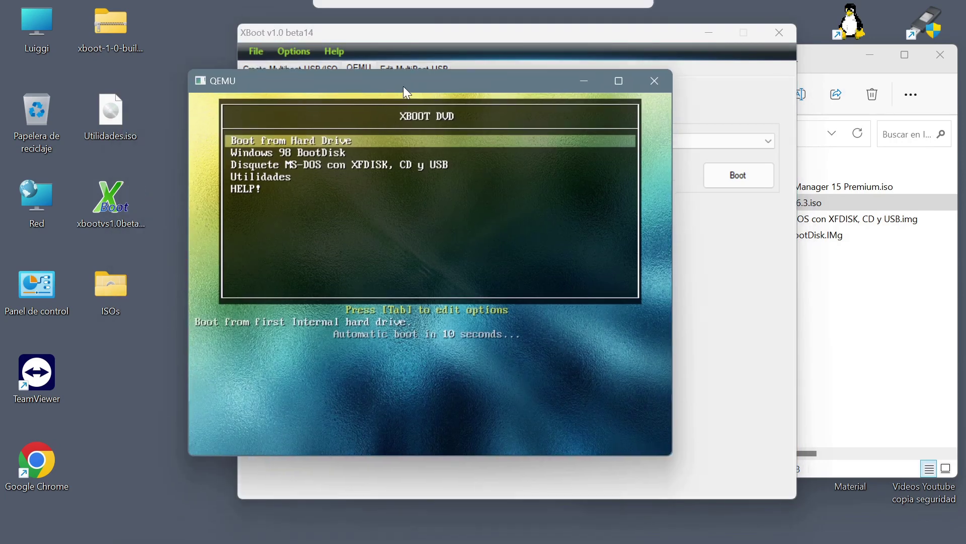
key("Down")
key("Down")
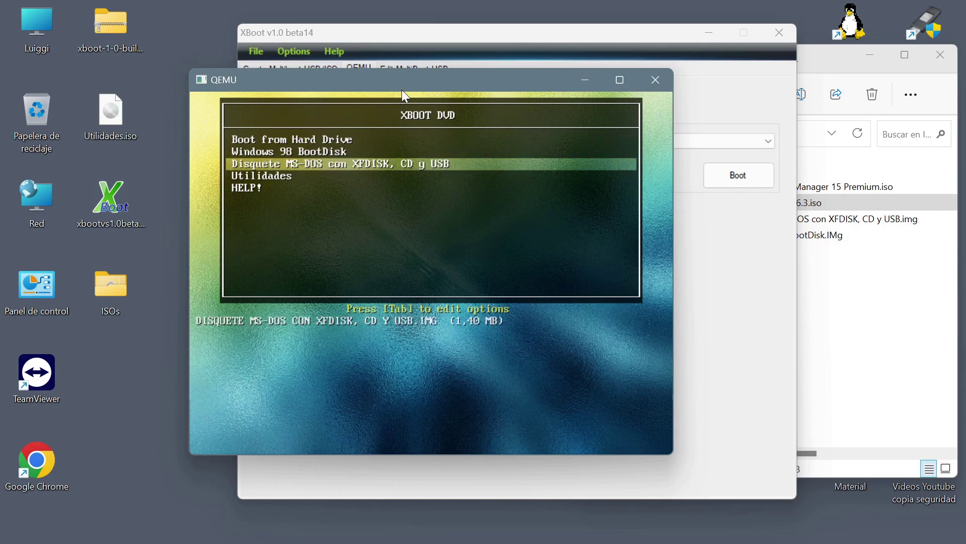
key("Return")
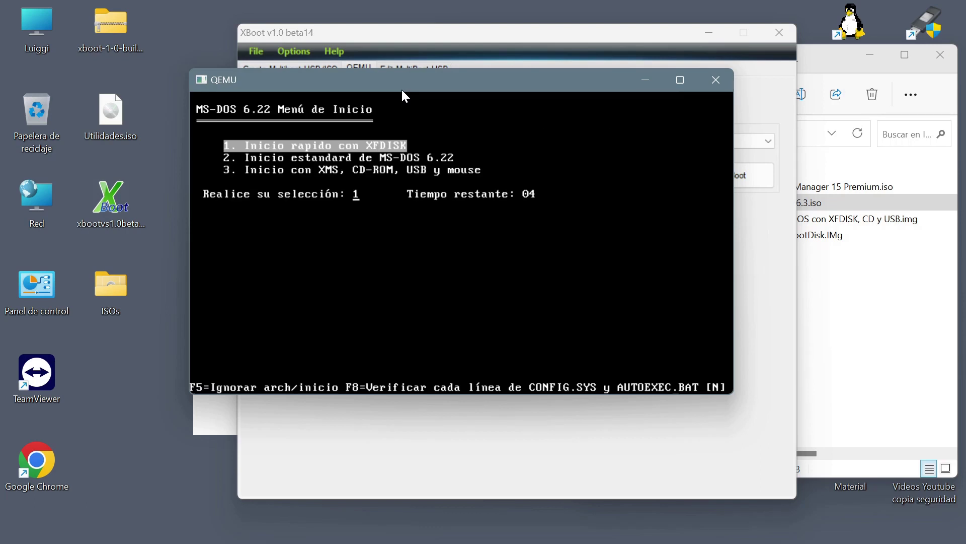
Step: Start MS-DOS with "Inicio estandard de MS-DOS 6.22", list the files with the dir command, and close the emulator
key("Down")
key("Down")
key("Up")
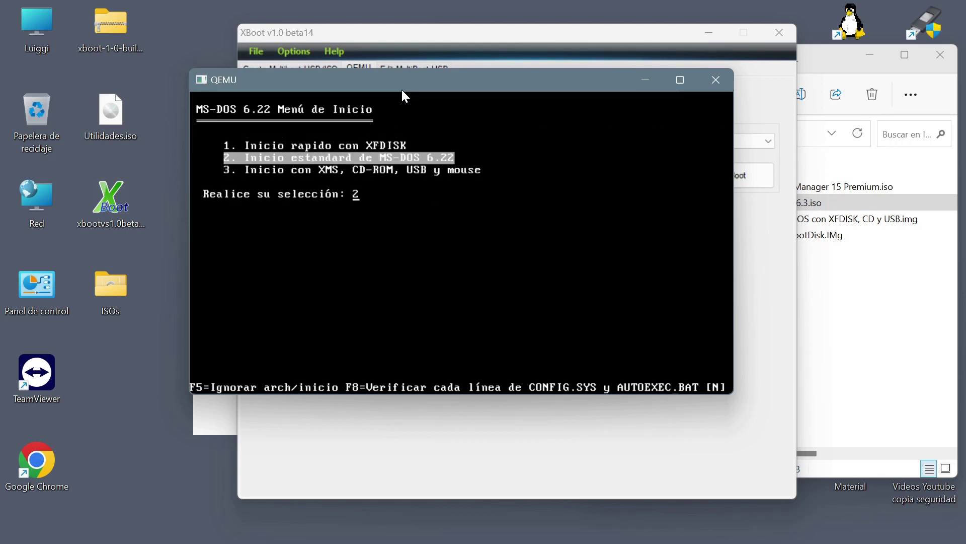
key("Return")
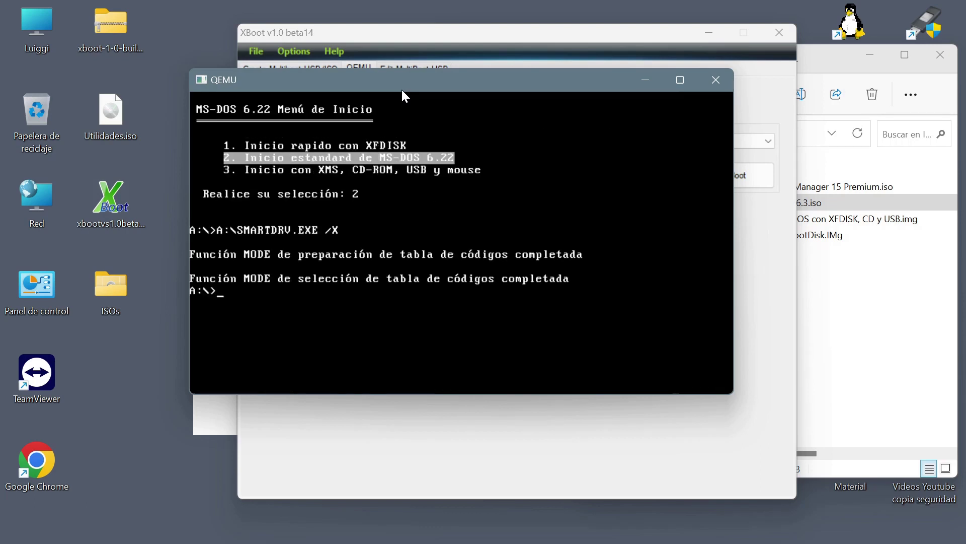
type("dir")
key("Return")
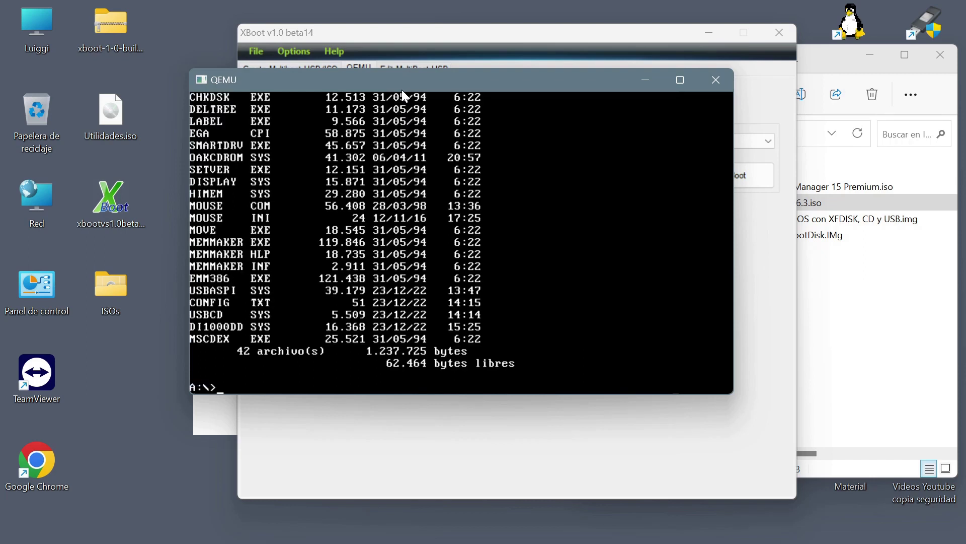
left_click(717, 80)
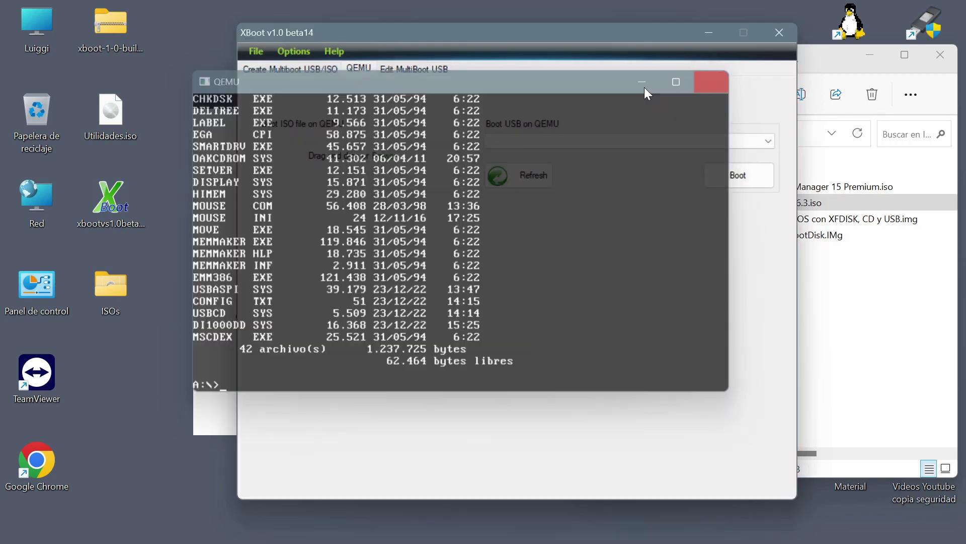
Step: Boot Utilidades.iso from the Desktop in QEMU again and open the Utilidades submenu of its boot menu
left_click_drag(112, 121, 347, 168)
left_click_drag(287, 43, 446, 63)
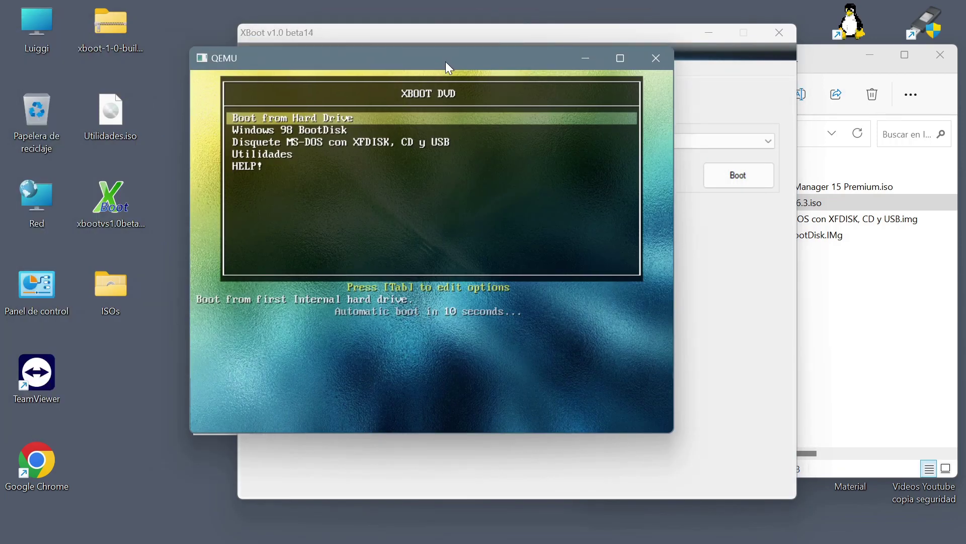
key("Down")
key("Down")
key("Down")
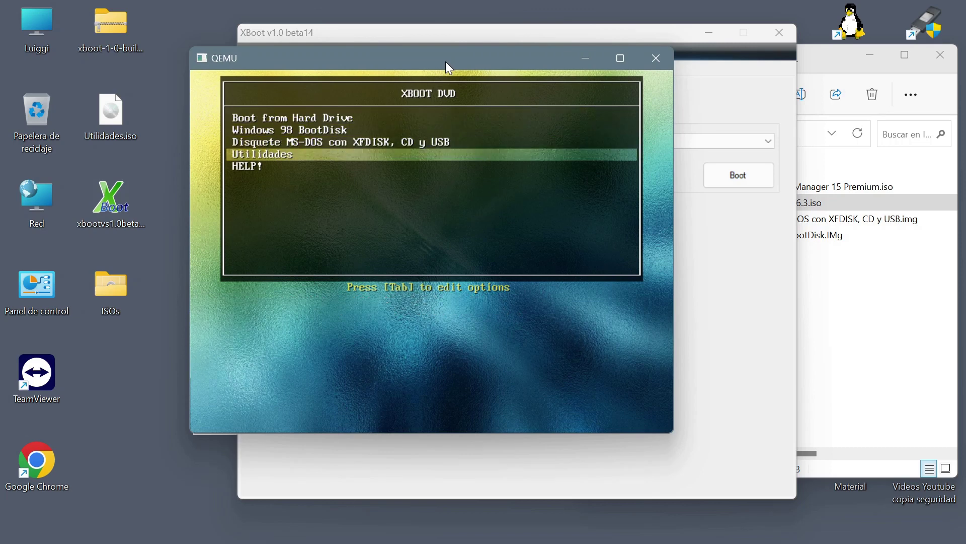
key("Return")
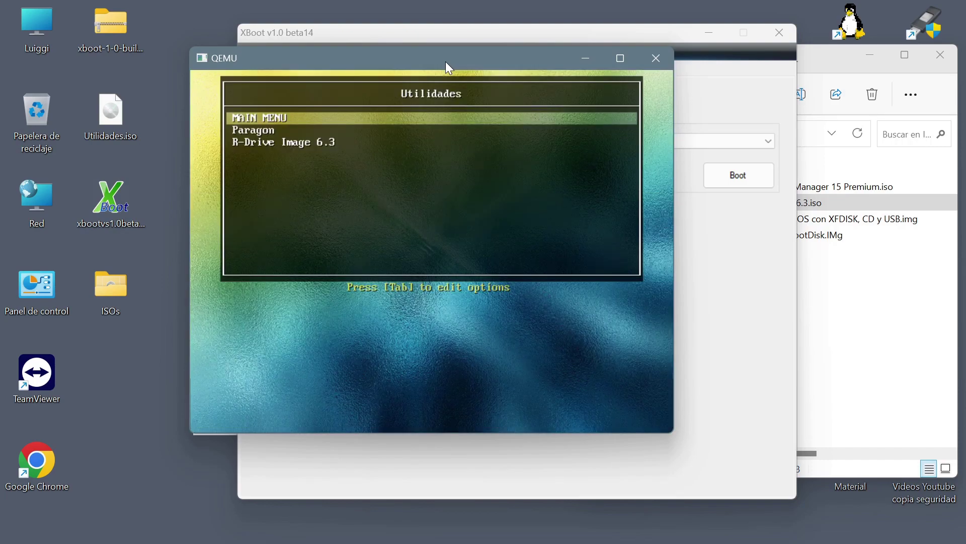
Step: Look through the Utilidades submenu entries and boot R-Drive Image 6.3
key("Down")
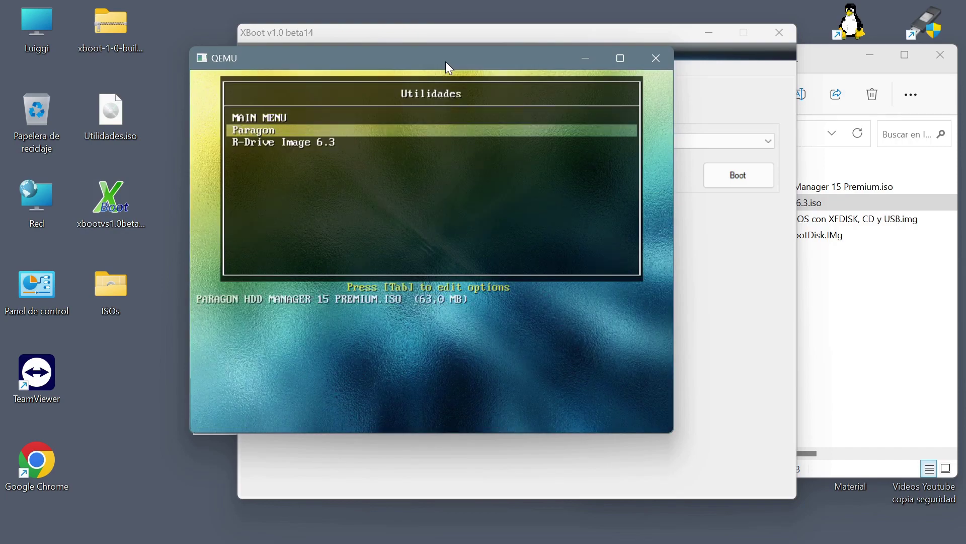
key("Up")
key("Down")
key("Down")
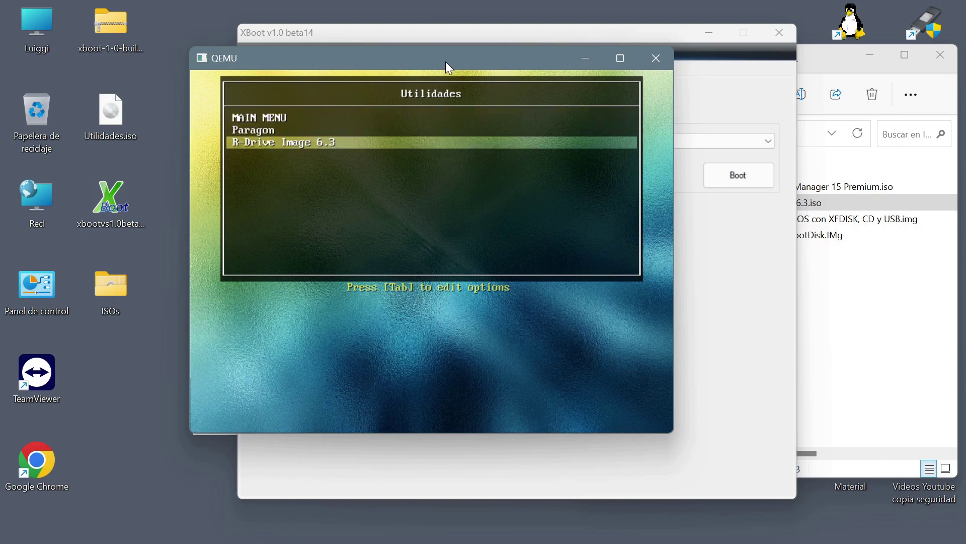
key("Return")
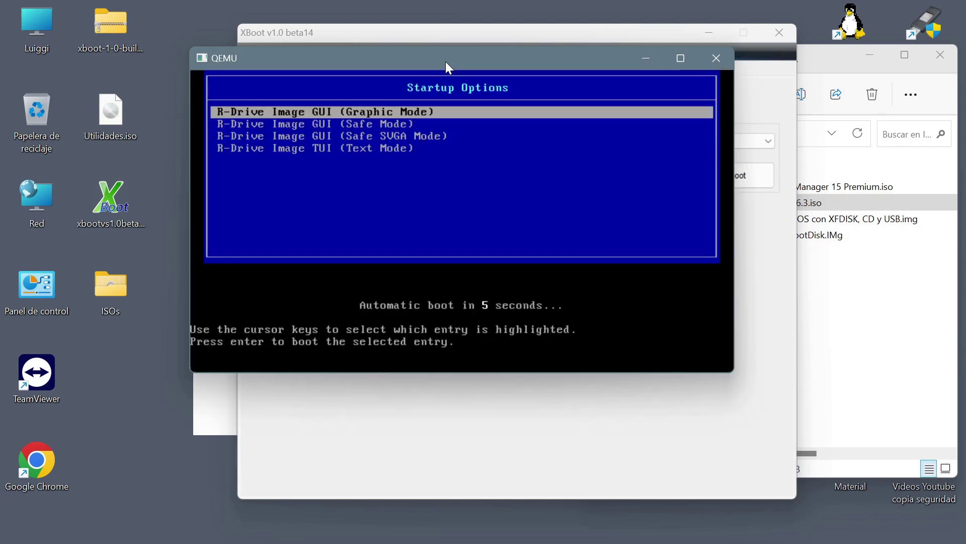
Step: Start "R-Drive Image TUI (Text Mode)" from the startup options, and close the emulator
key("Down")
key("Down")
key("Down")
key("Return")
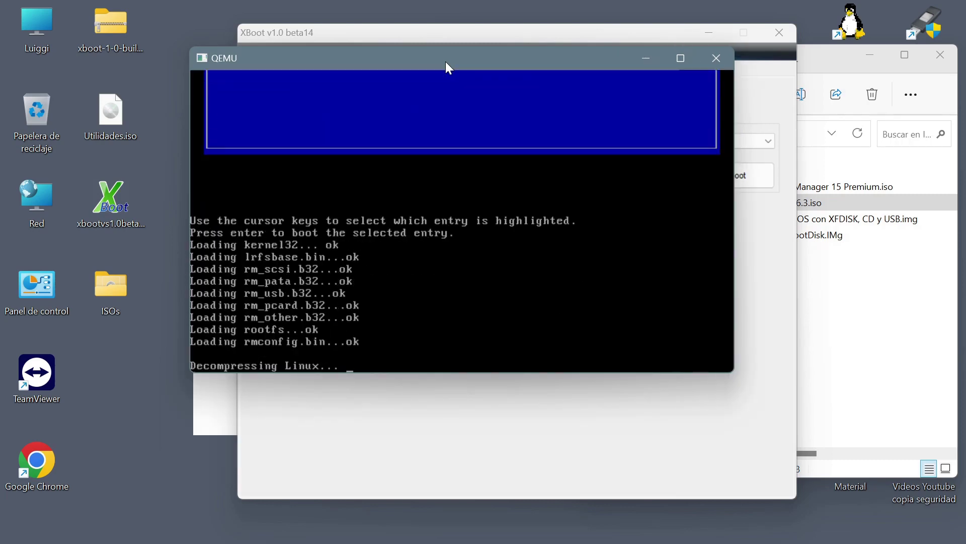
left_click(715, 61)
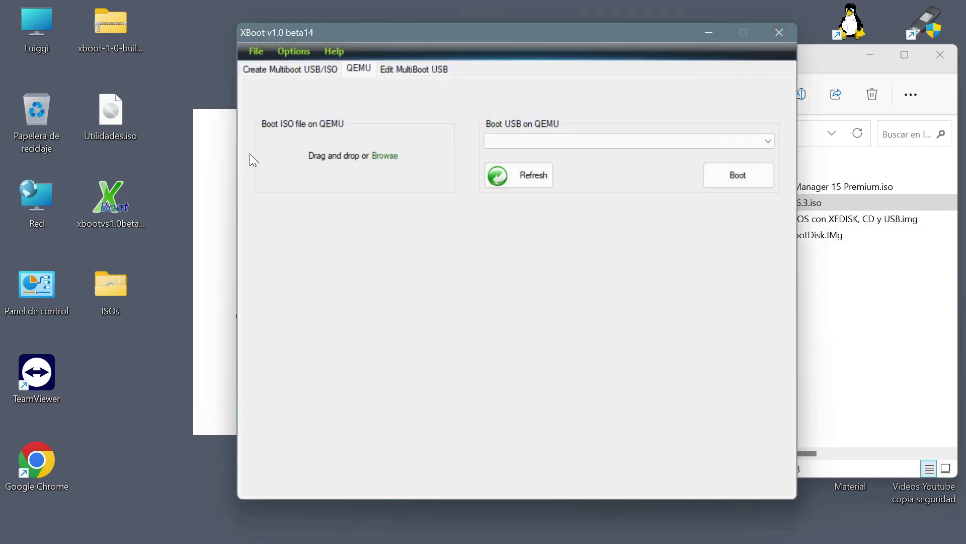
Step: Close XBoot and the ISOs folder window, and open CDBurnerXP
left_click(781, 34)
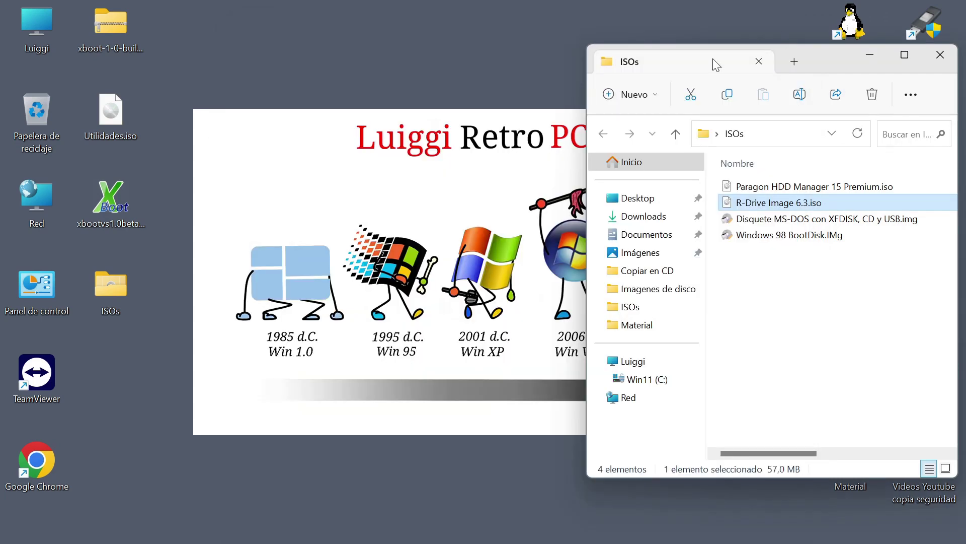
left_click(945, 52)
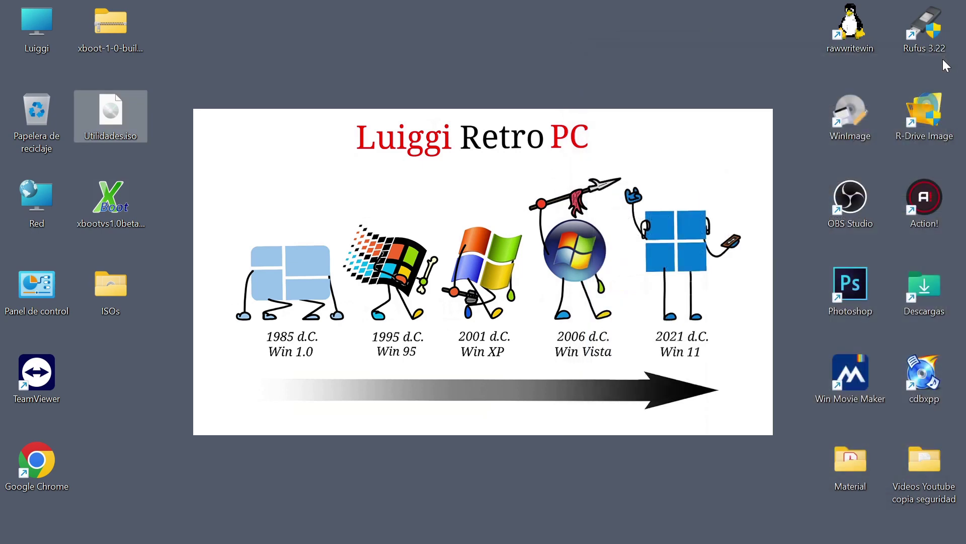
left_click(925, 364)
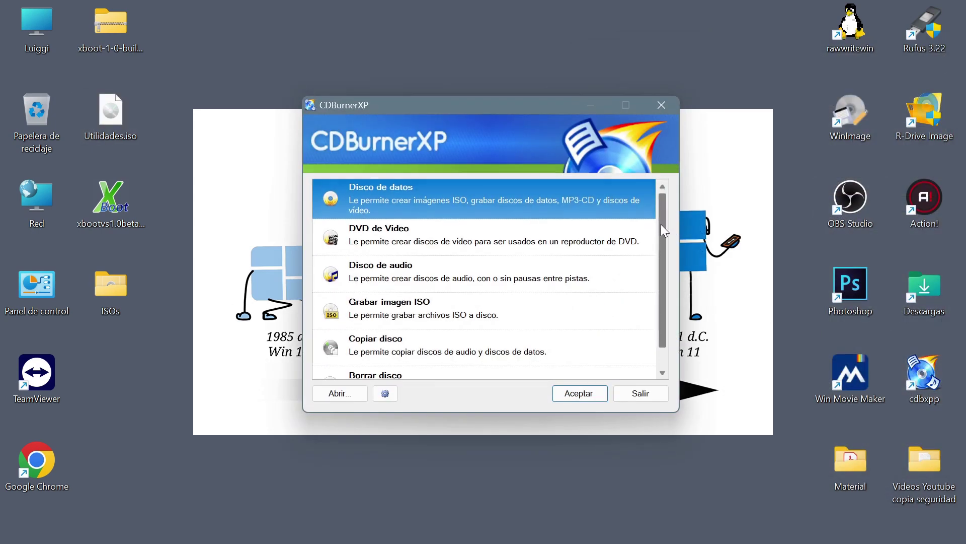
Step: Open the "Grabar imagen ISO" task and choose Utilidades.iso from the Desktop as the image to burn
left_click_drag(660, 224, 466, 304)
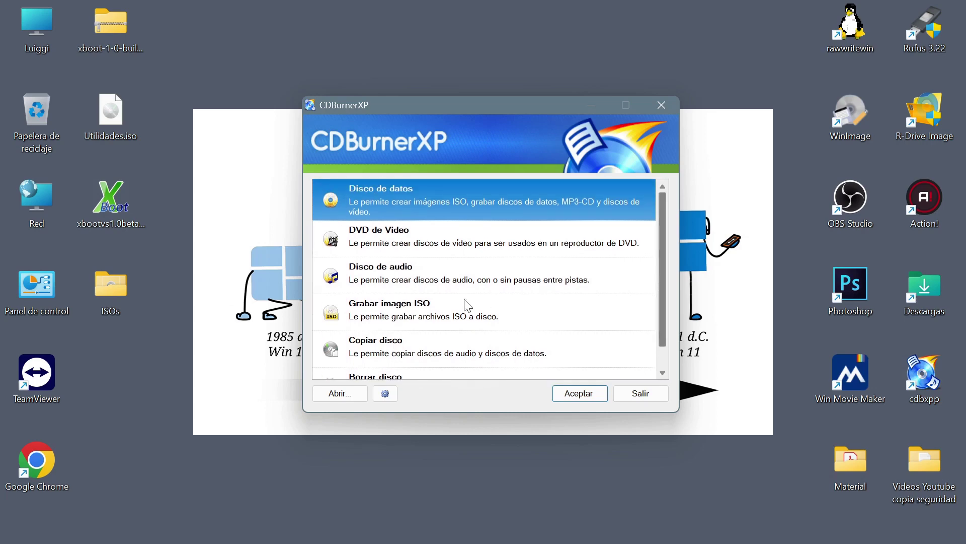
double_click(383, 308)
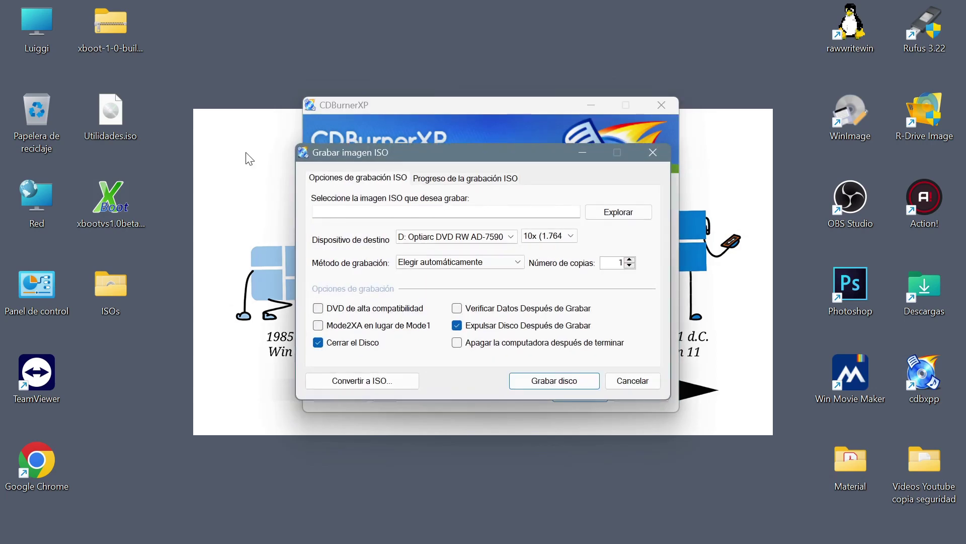
left_click_drag(111, 115, 356, 213)
left_click_drag(356, 151, 364, 173)
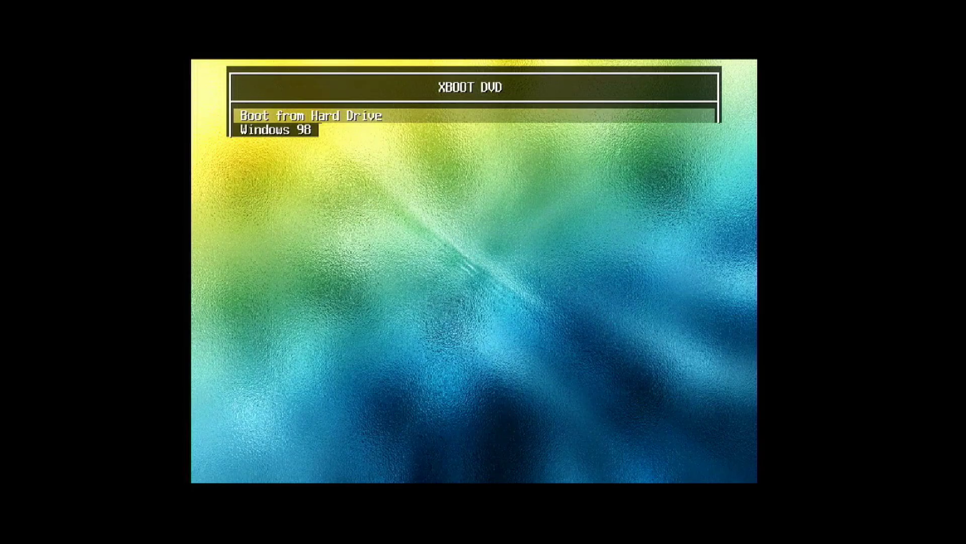
Step: Look through the entries of the XBOOT DVD boot menu, from Boot from Hard Drive to Utilidades
key("Down")
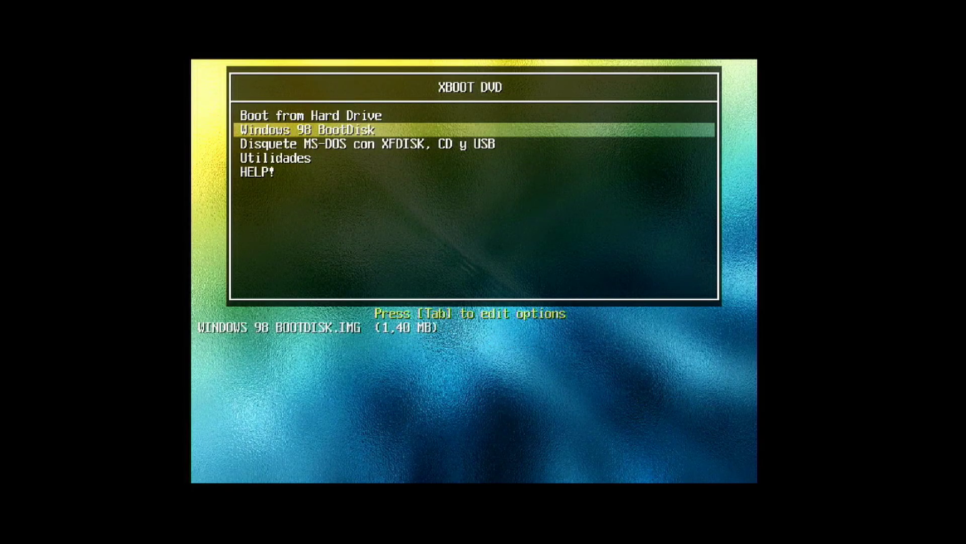
key("Up")
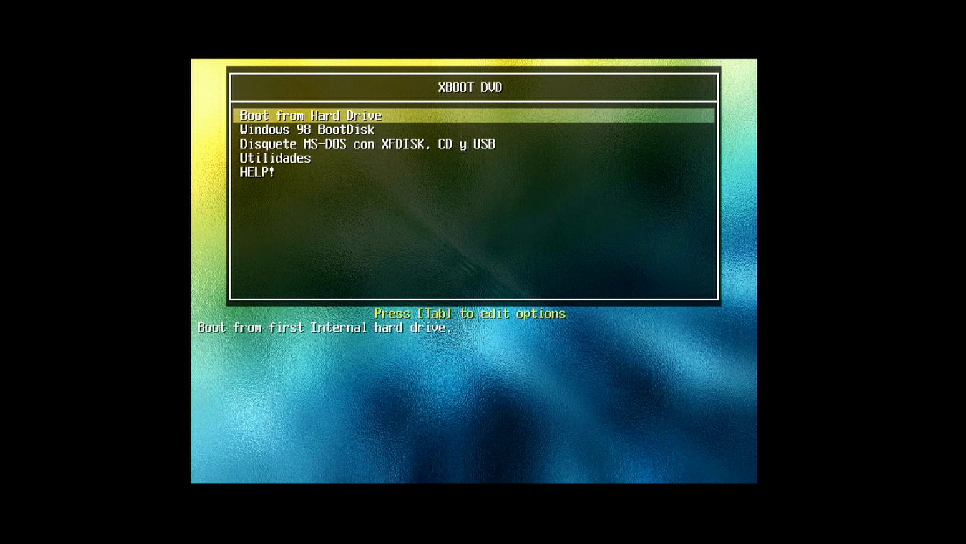
key("Down")
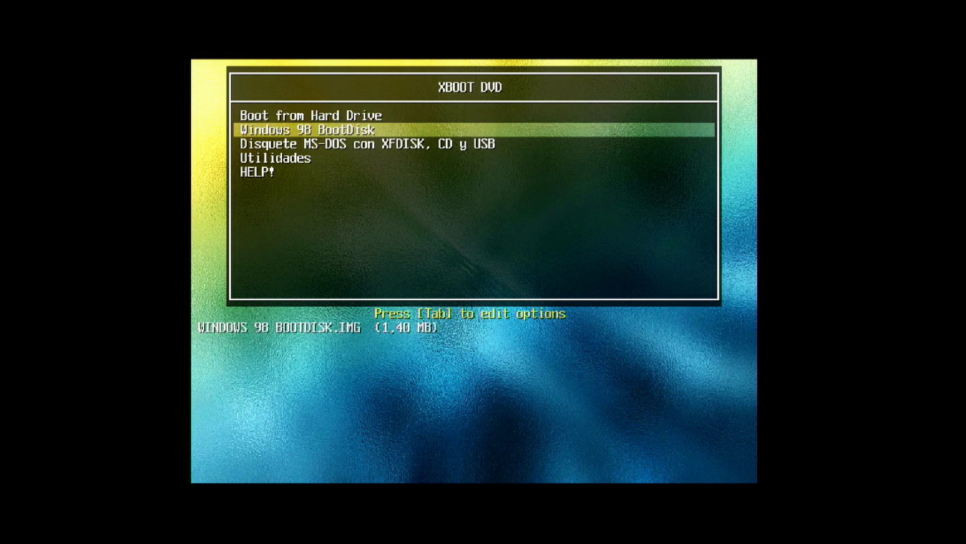
key("Down")
key("Up")
key("Down")
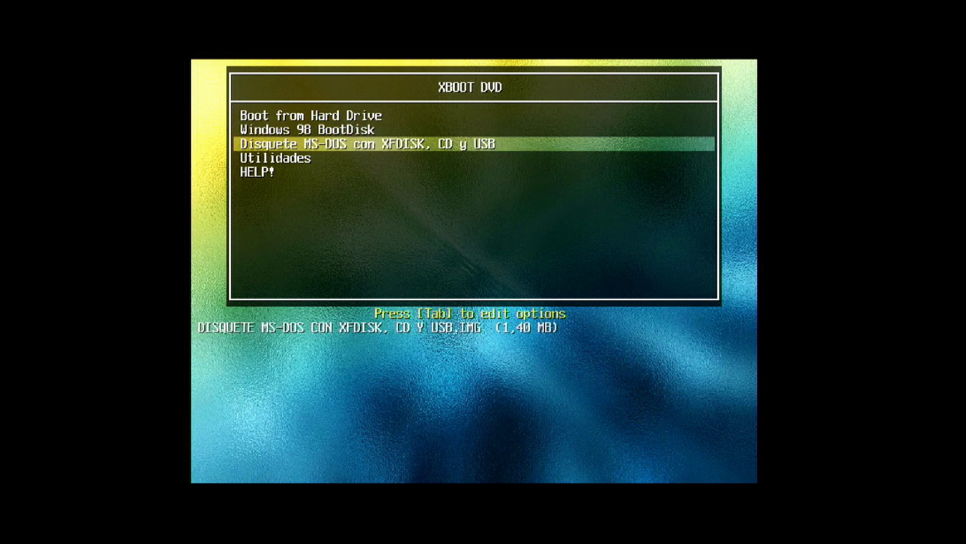
key("Up")
key("Down")
key("Down")
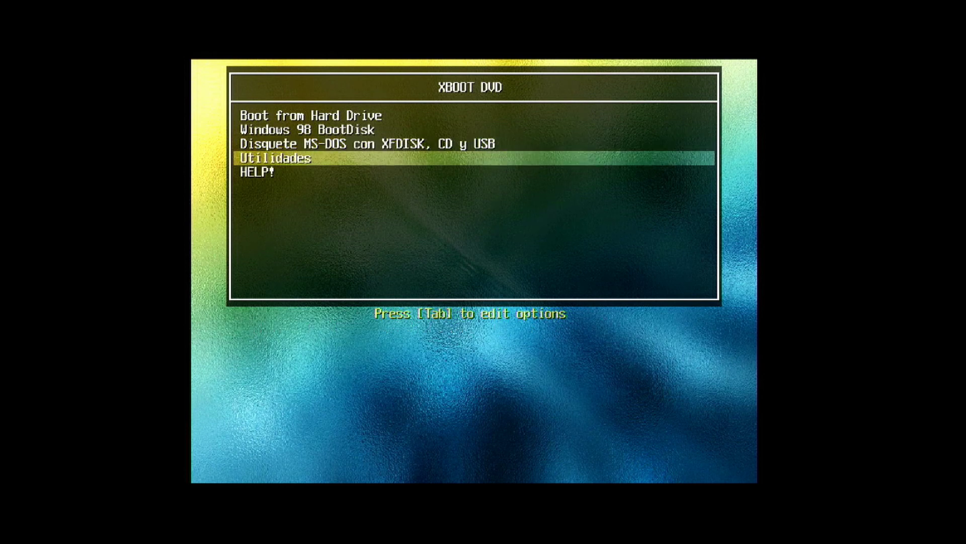
key("Up")
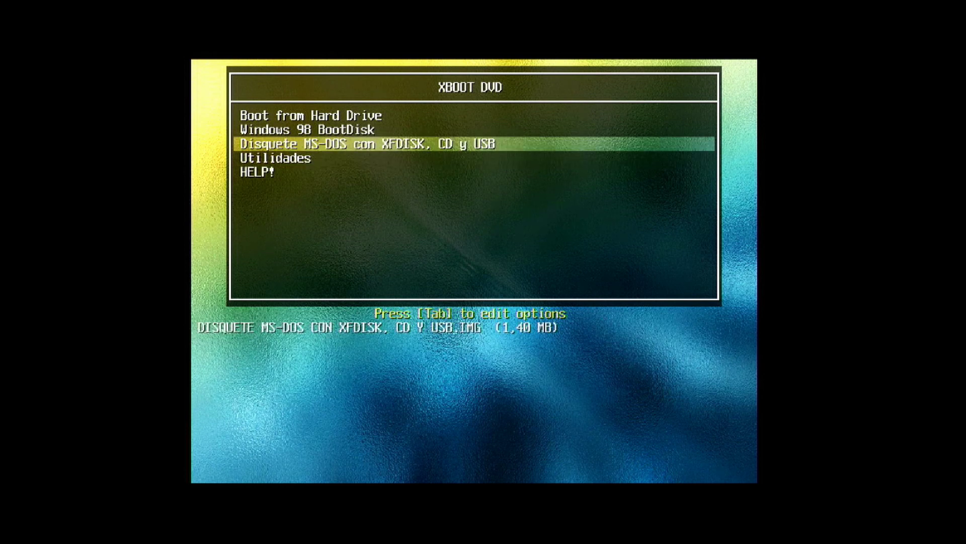
key("Down")
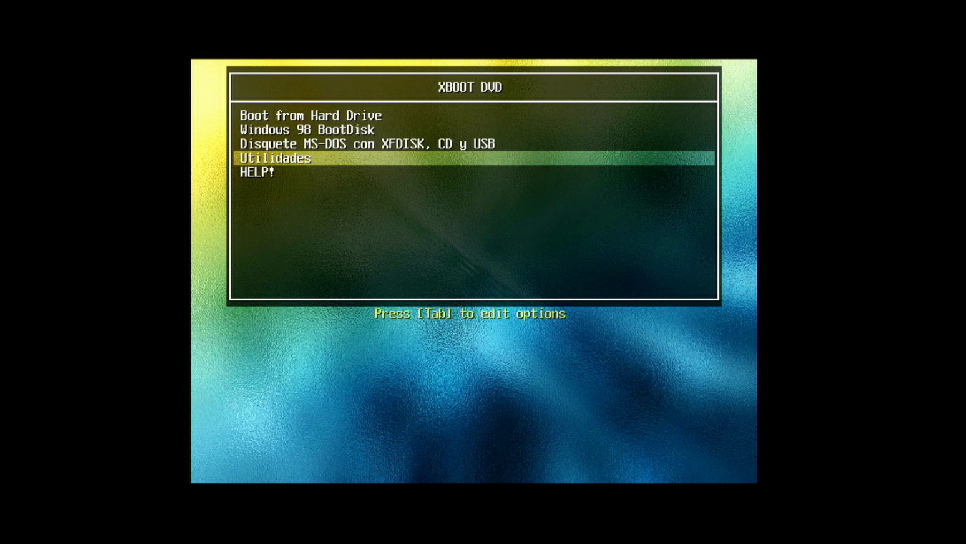
key("Up")
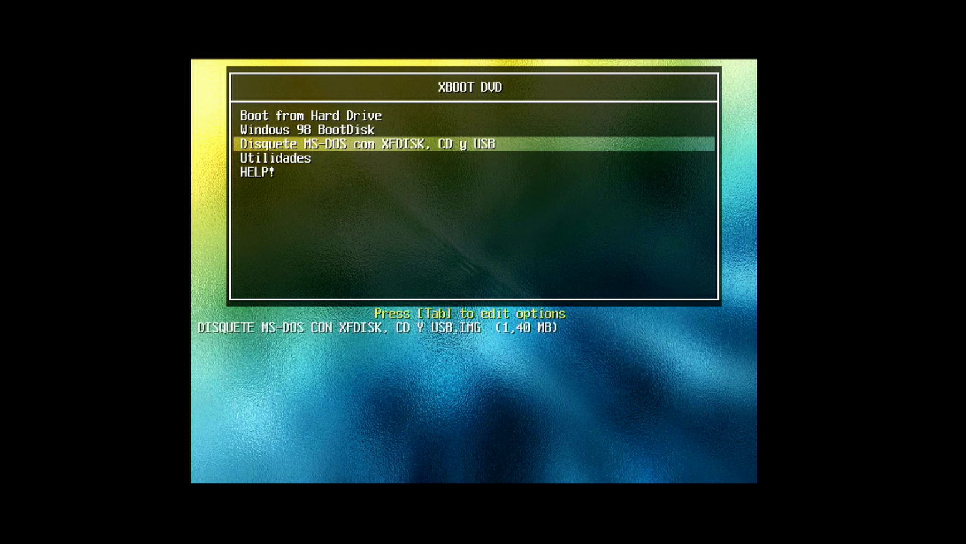
Step: Boot Windows 98 BootDisk from the menu and start the PC with "Iniciar PC sin compatibilidad con CD-ROM"
key("Up")
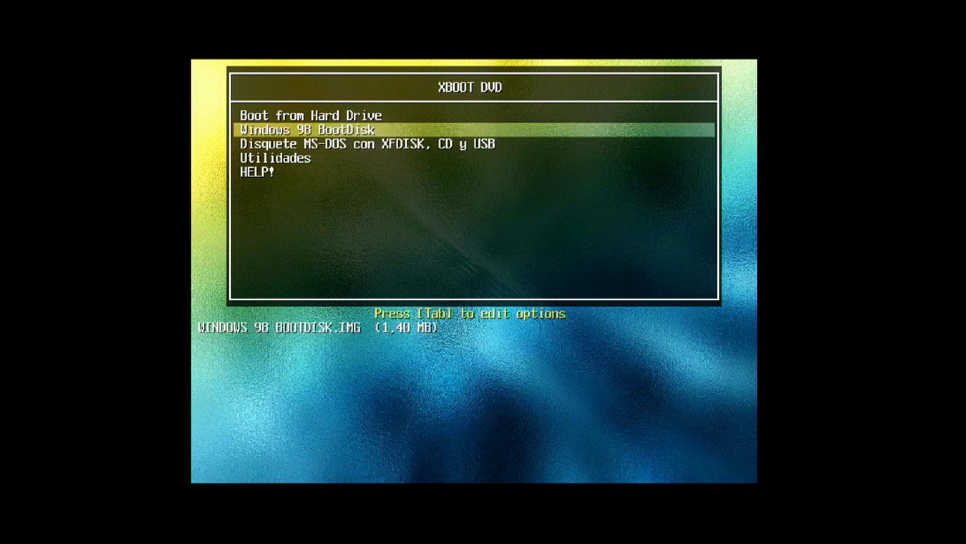
key("Return")
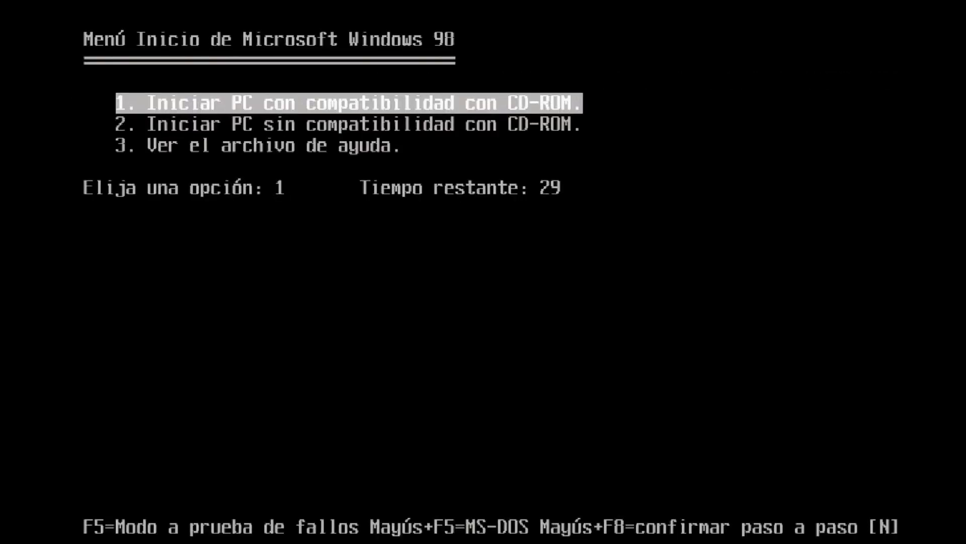
key("Down")
key("Up")
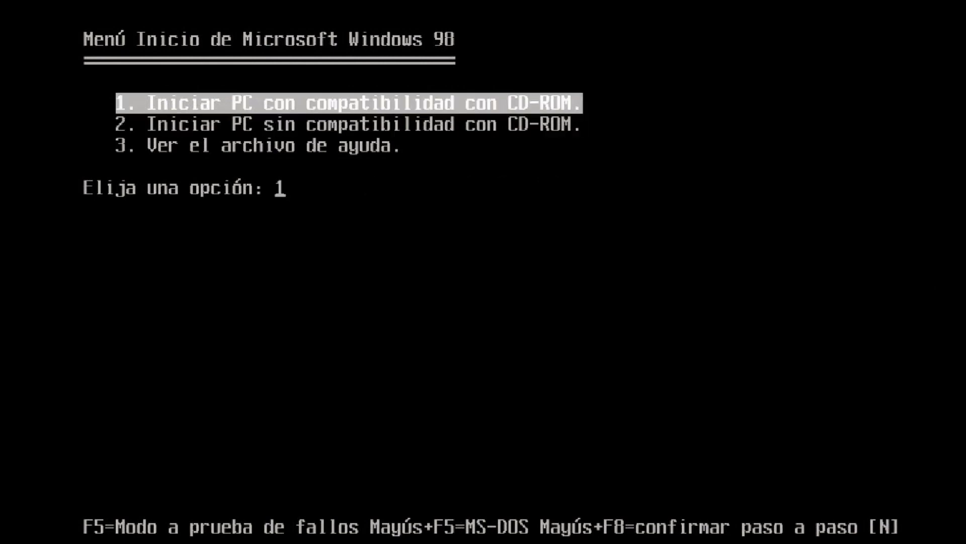
key("Down")
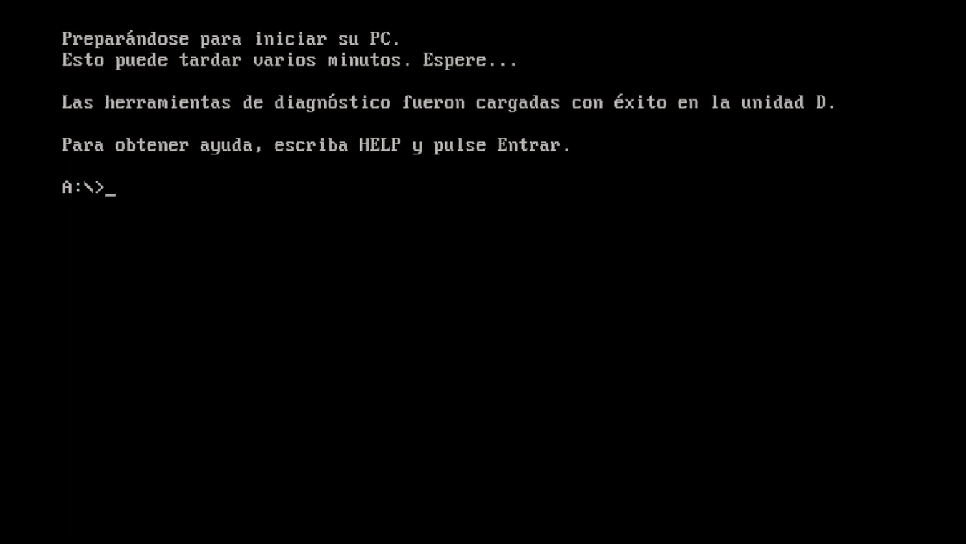
Step: Run fdisk with large-disk support enabled, display the partition information with option 4, and leave that view
type("fidks")
key("Return")
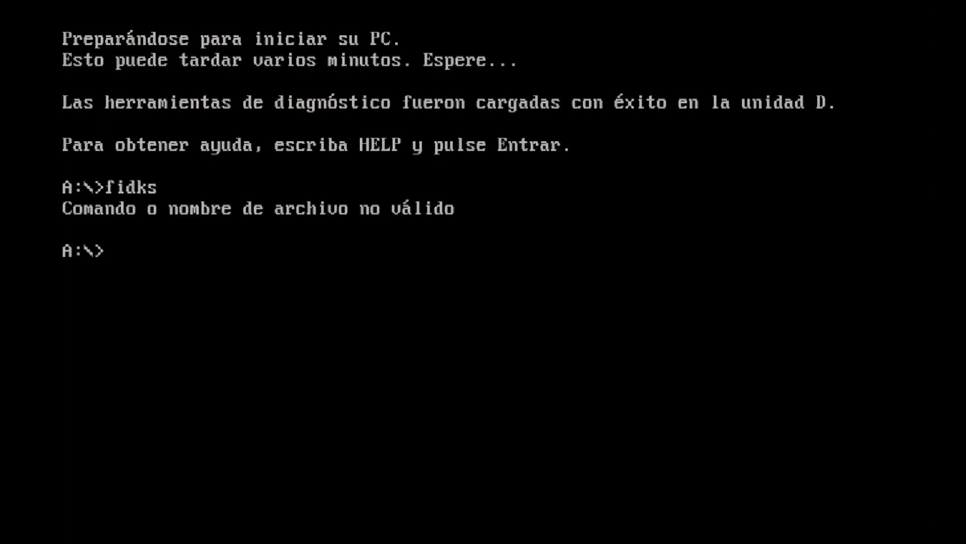
type("fdisk")
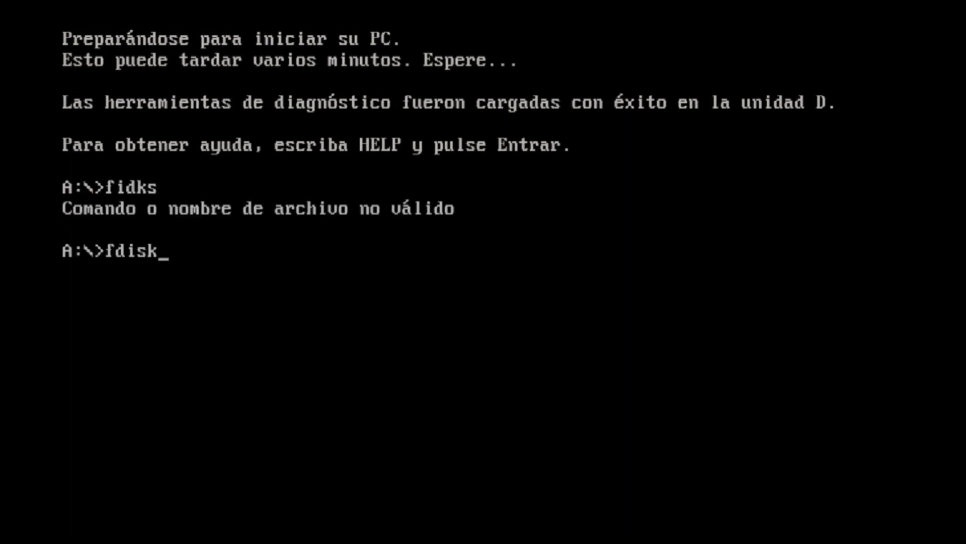
key("Return")
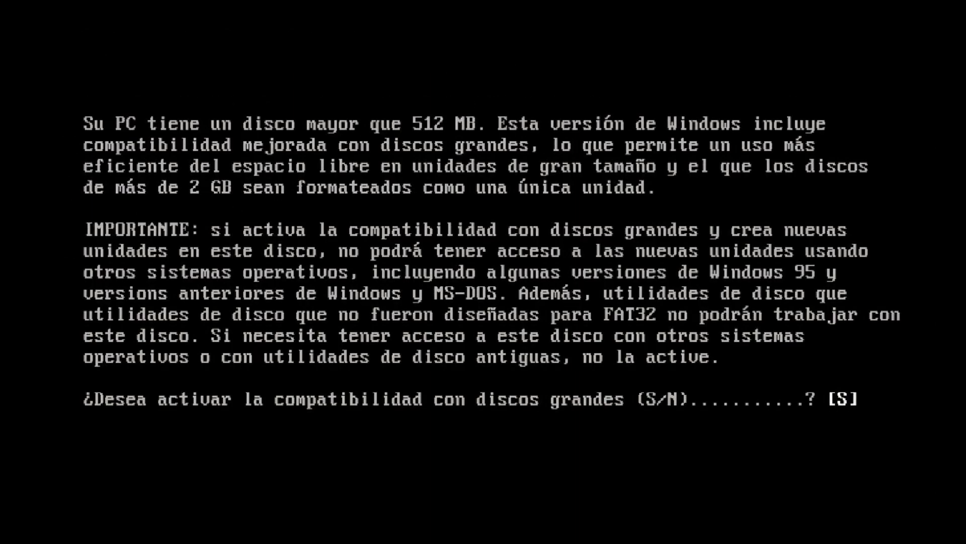
key("Return")
type("4")
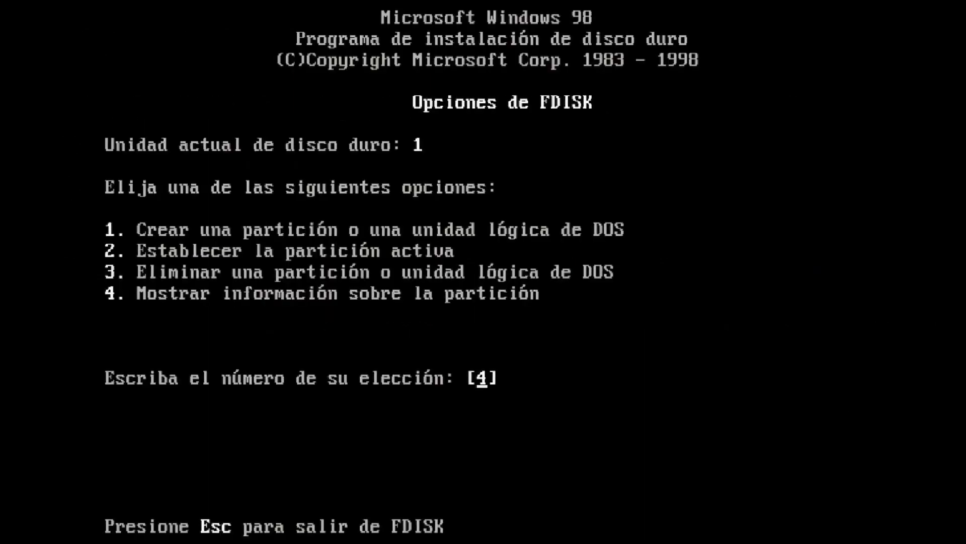
key("Return")
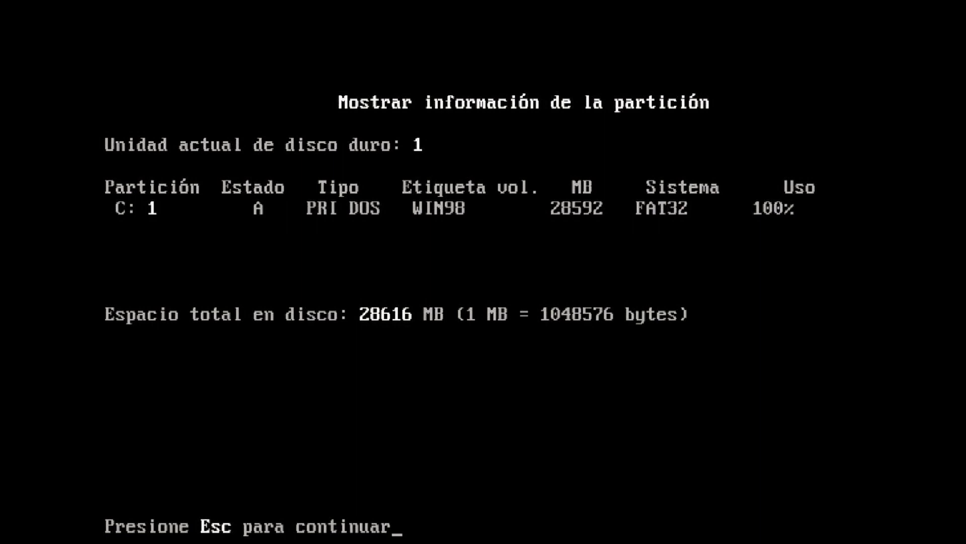
key("Escape")
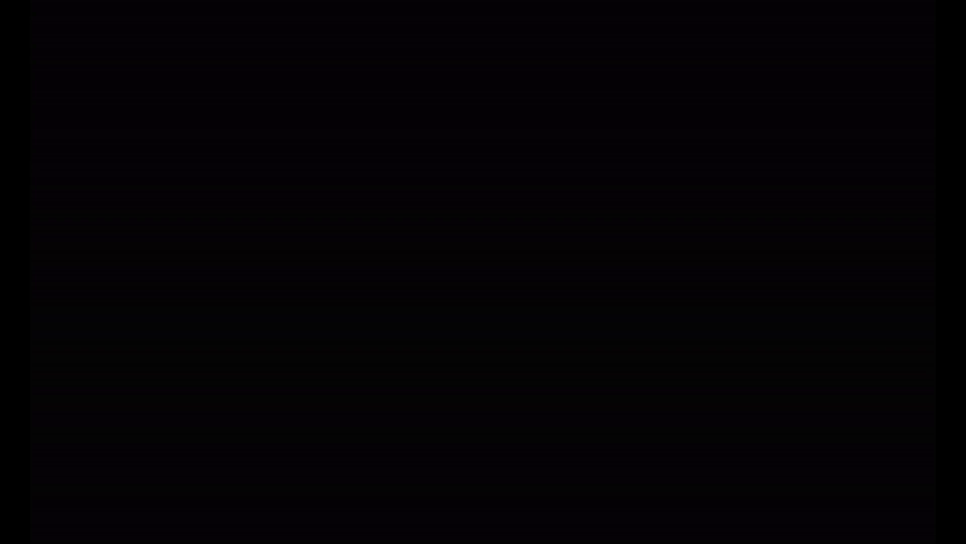
Step: Boot "Disquete MS-DOS con XFDISK, CD y USB" from the XBOOT DVD boot menu
key("Down")
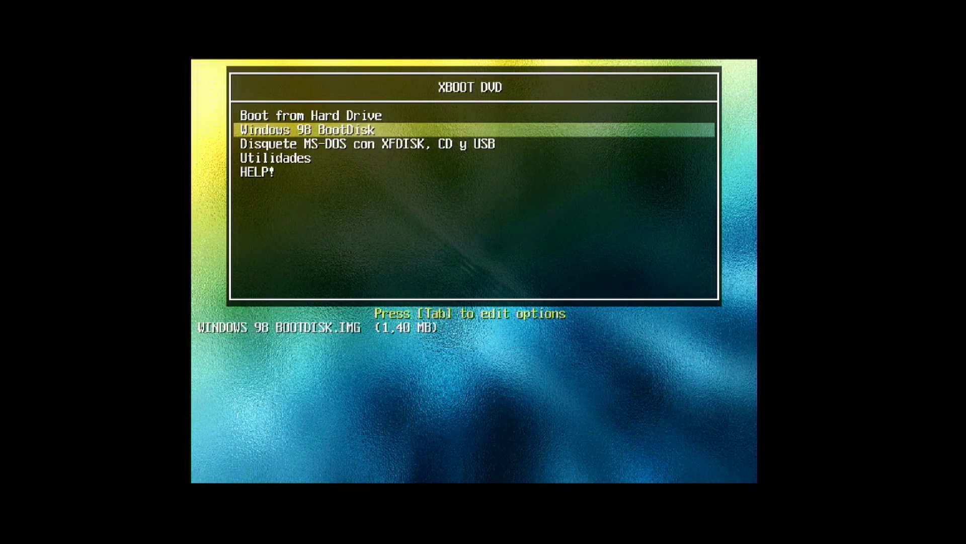
key("Down")
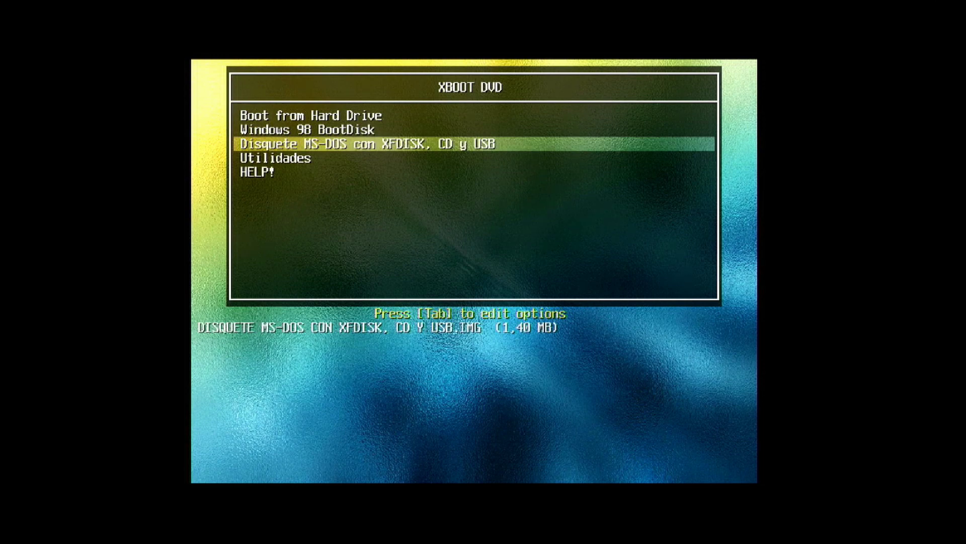
key("Return")
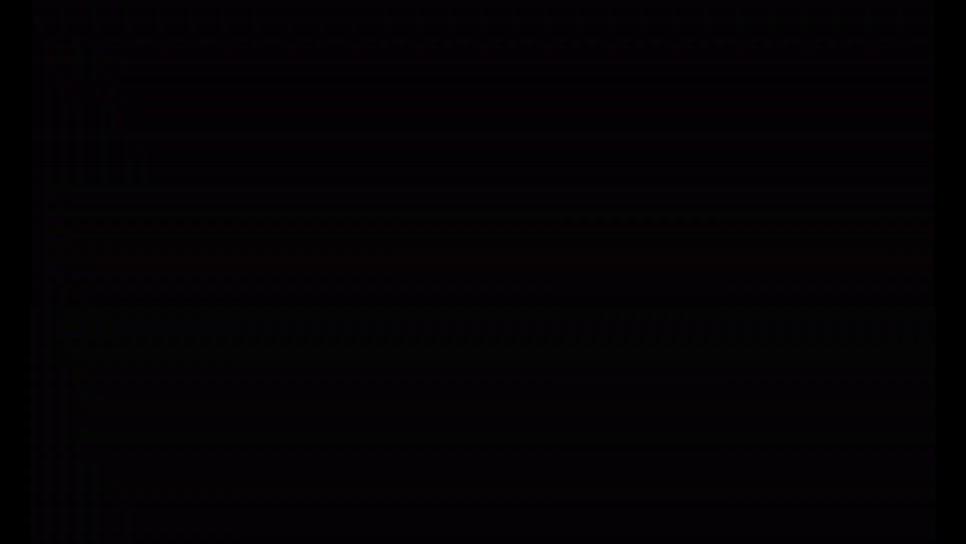